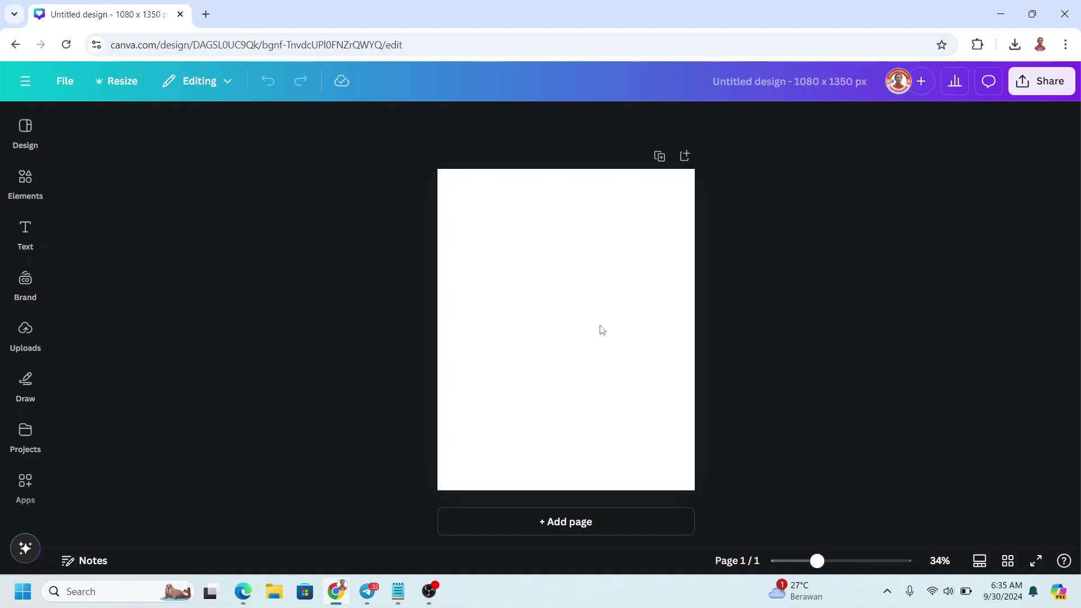
Add a heading reading 'S P' and set it in the Graduate font
click(25, 231)
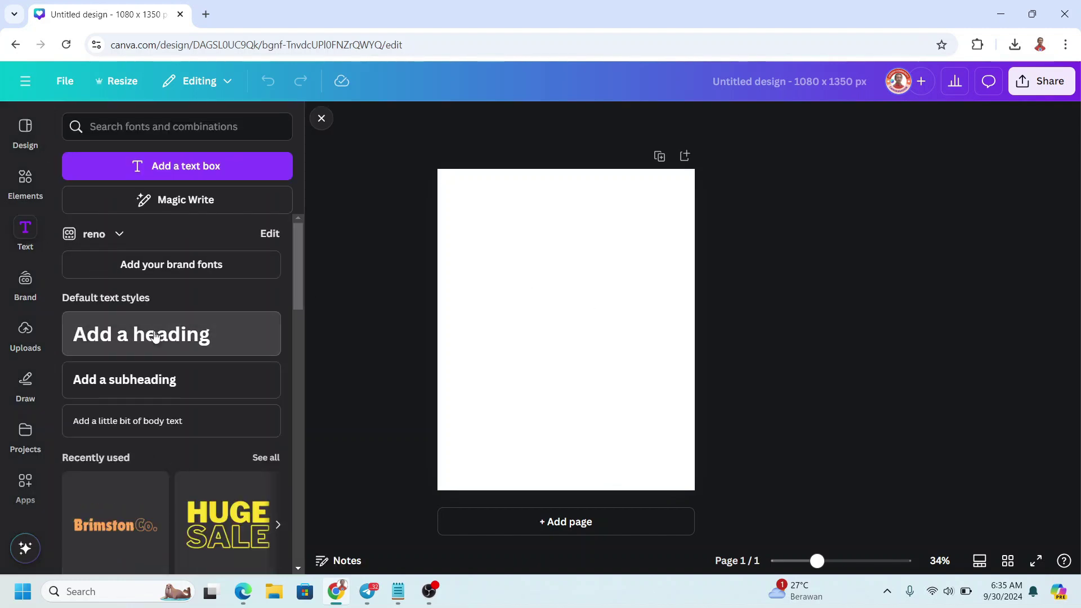
click(156, 336)
text(S P)
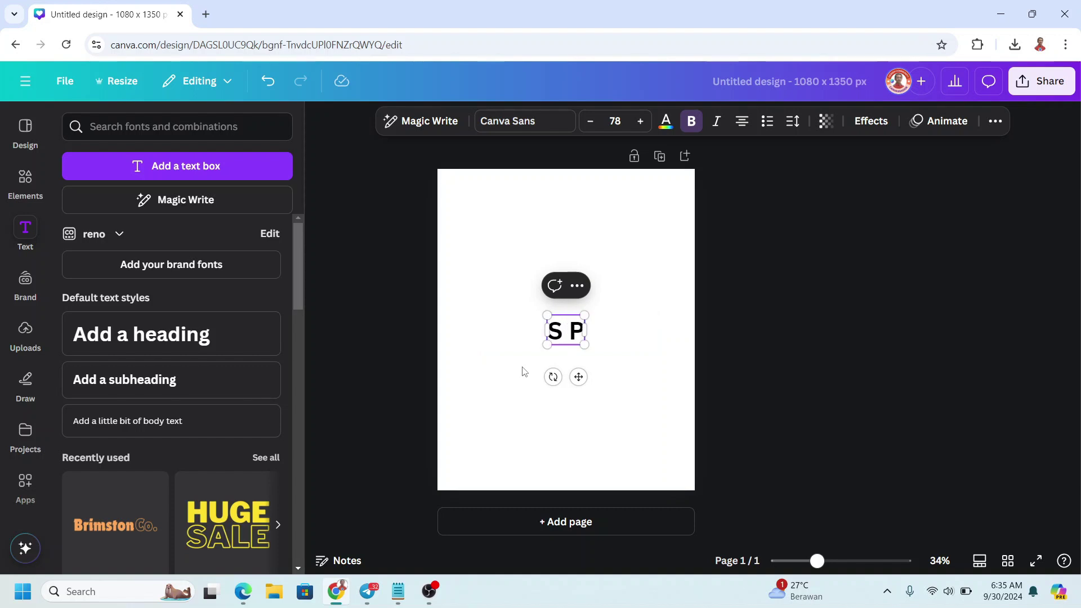
key(ctrl+a)
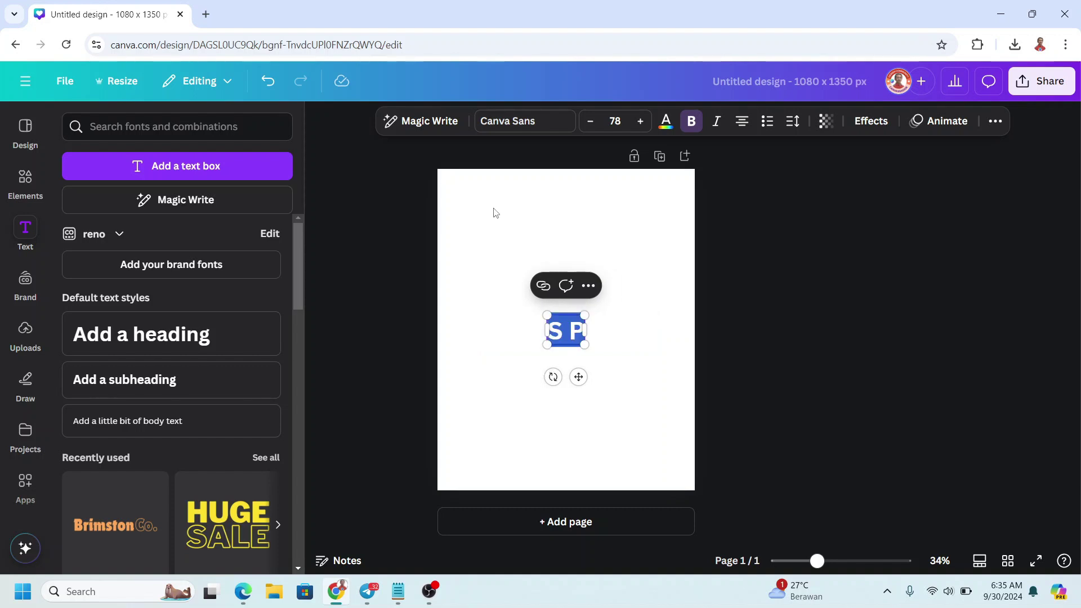
click(523, 129)
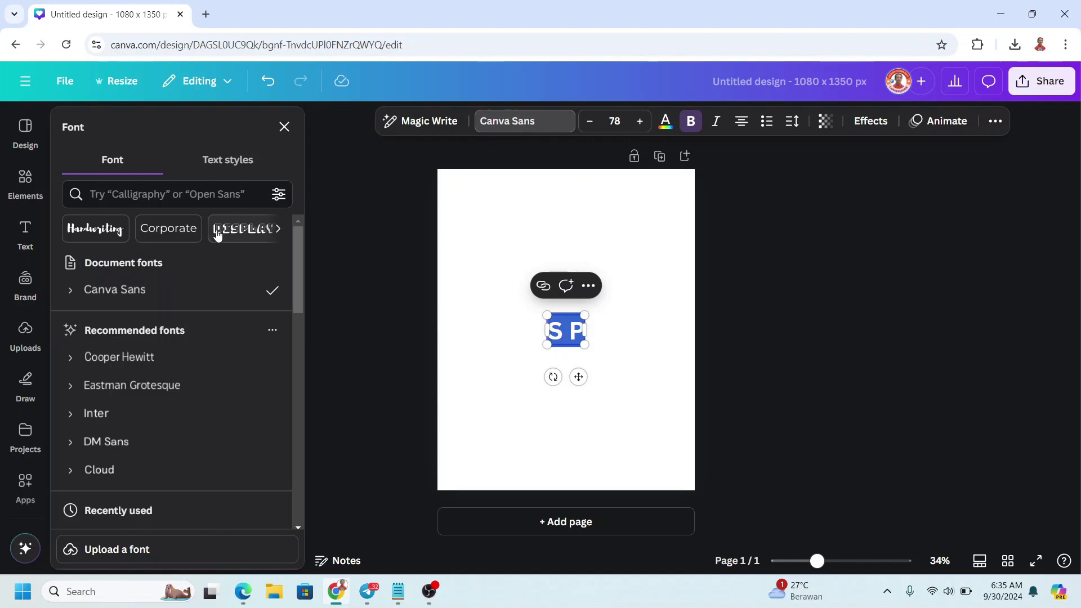
scroll(174, 344, down, 3)
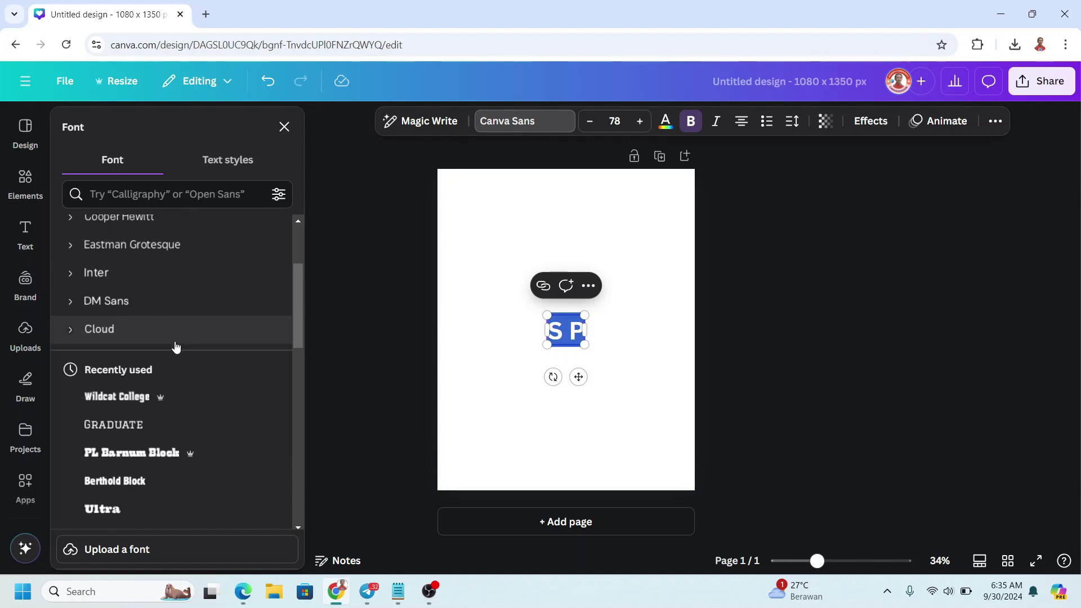
click(148, 432)
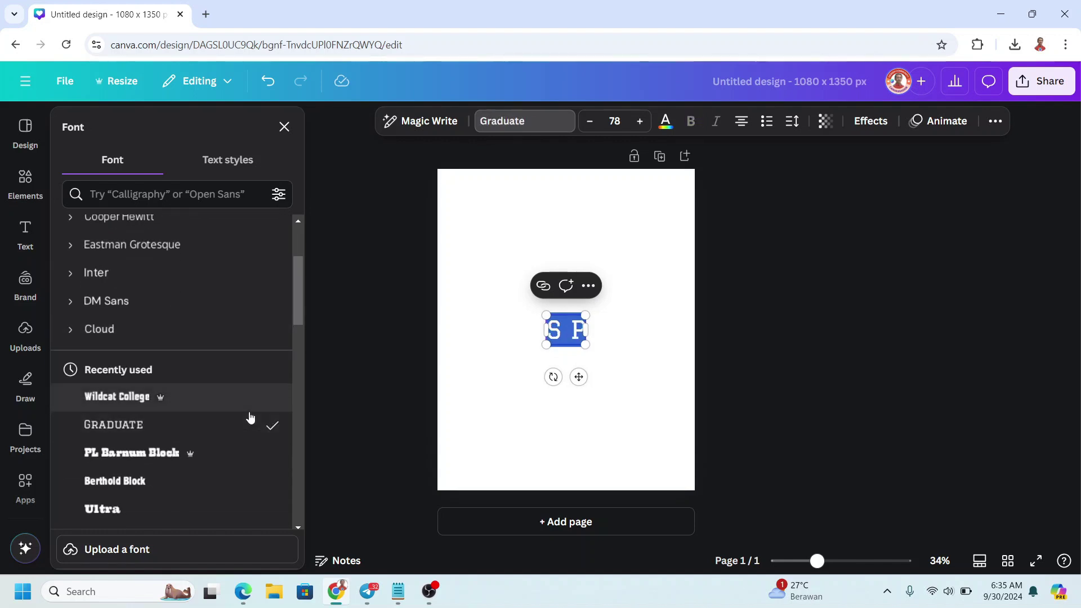
Enlarge the text, remove the space to make 'SP', and centre it on the page
drag(587, 314, 694, 233)
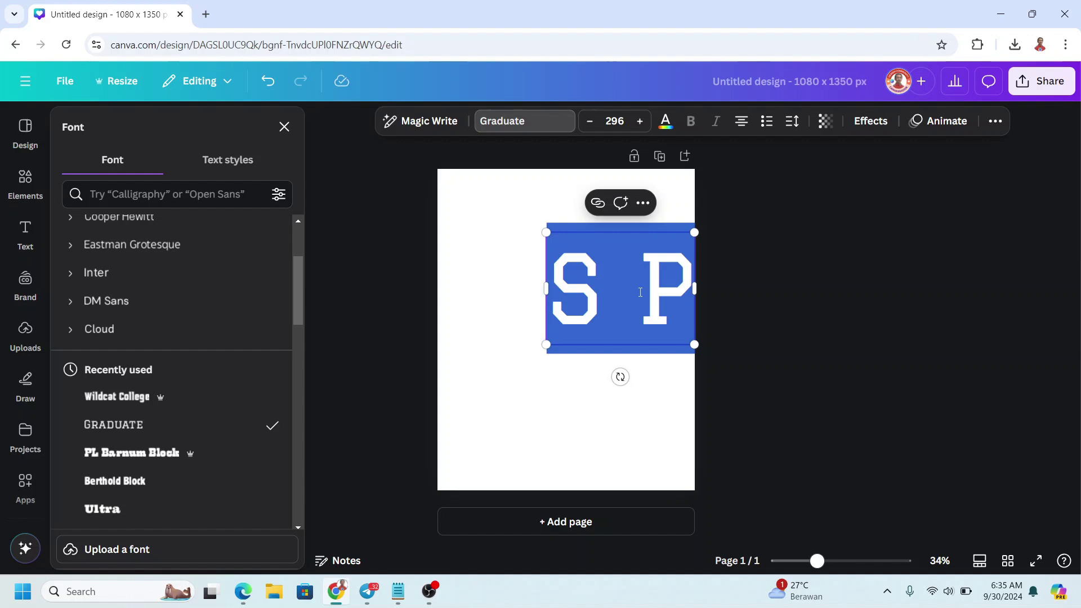
click(640, 293)
key(BackSpace)
drag(673, 337, 647, 417)
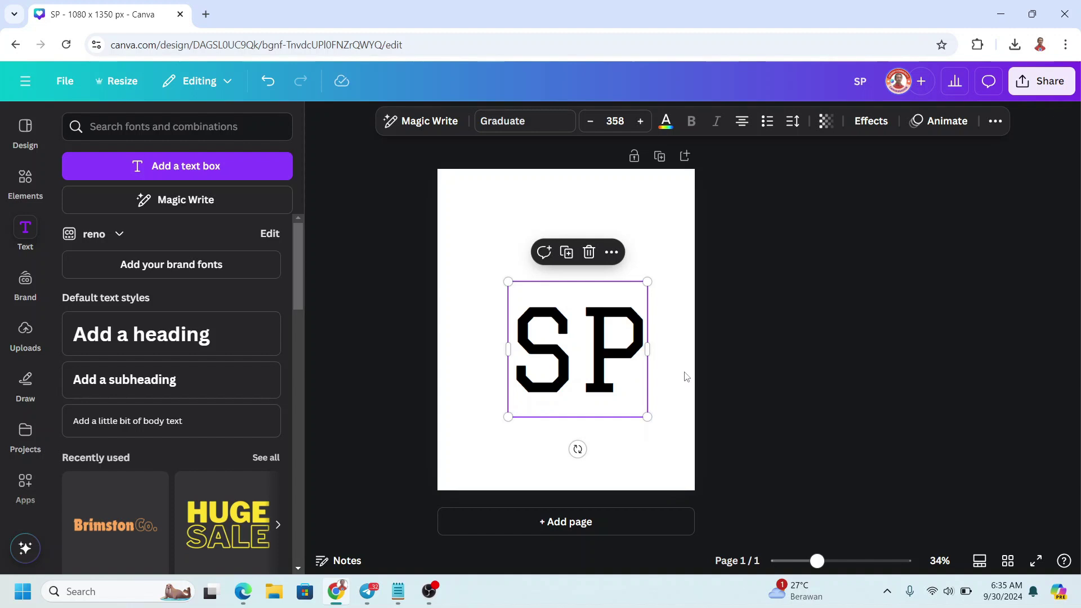
drag(620, 364, 606, 344)
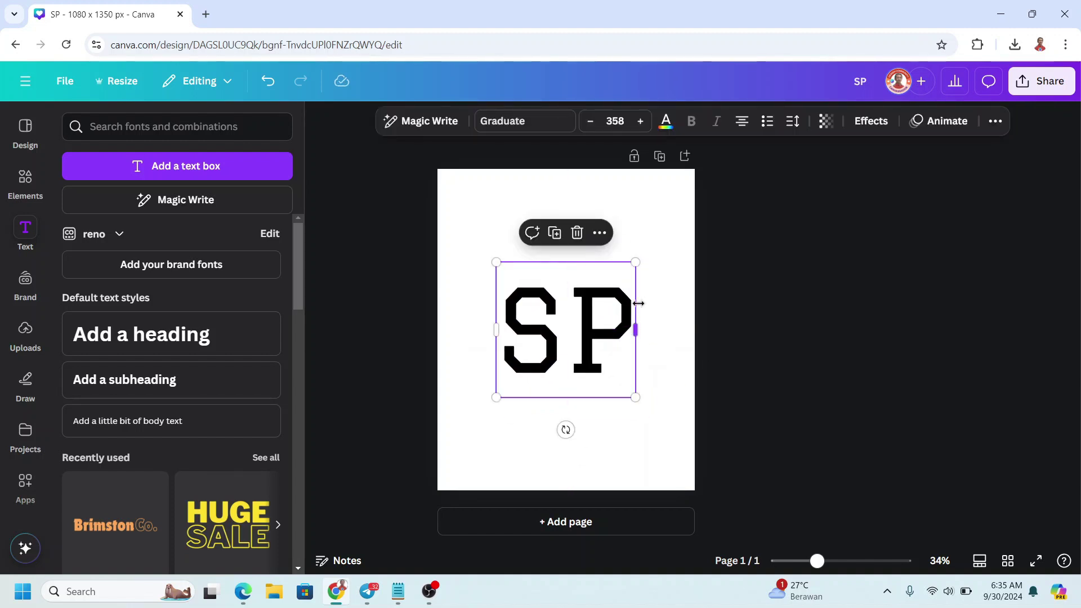
Colour the SP text red
click(665, 120)
click(78, 463)
click(870, 121)
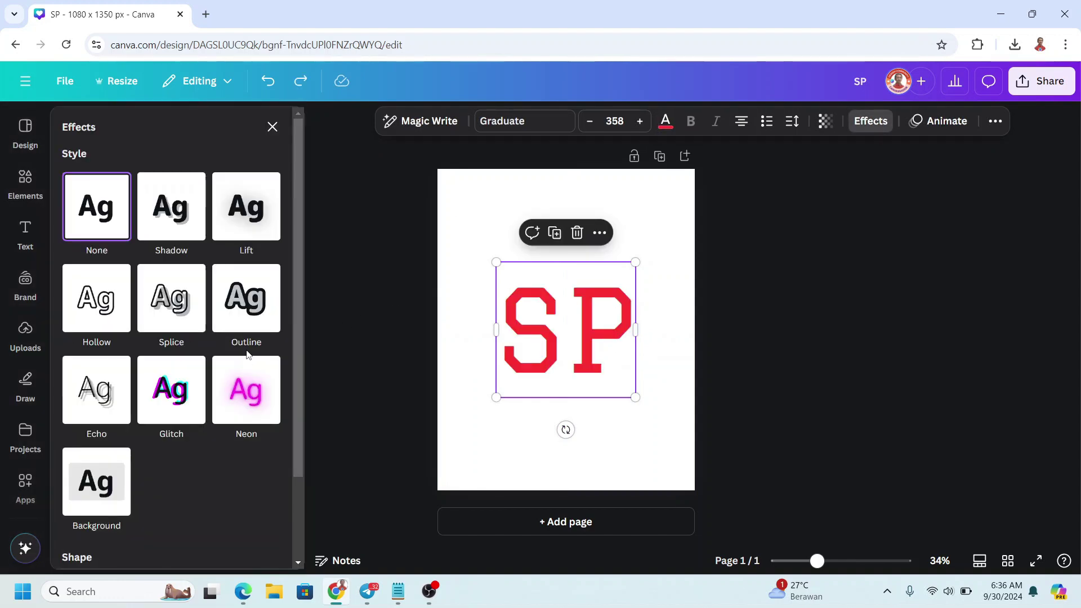
Add a grey #A4A0A0 outline of thickness 32 to the SP letters
click(255, 307)
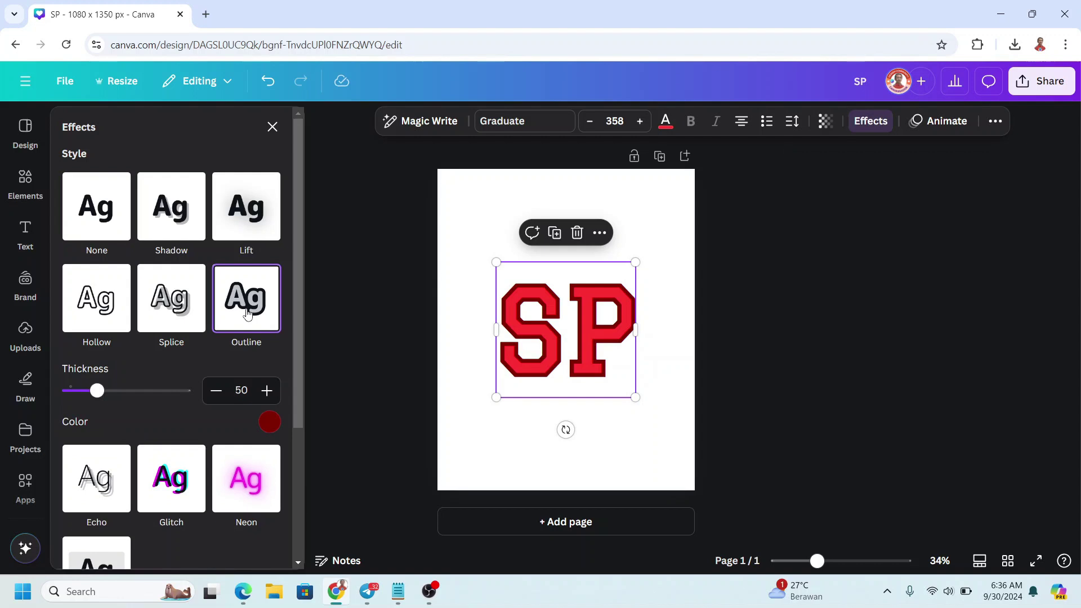
click(271, 425)
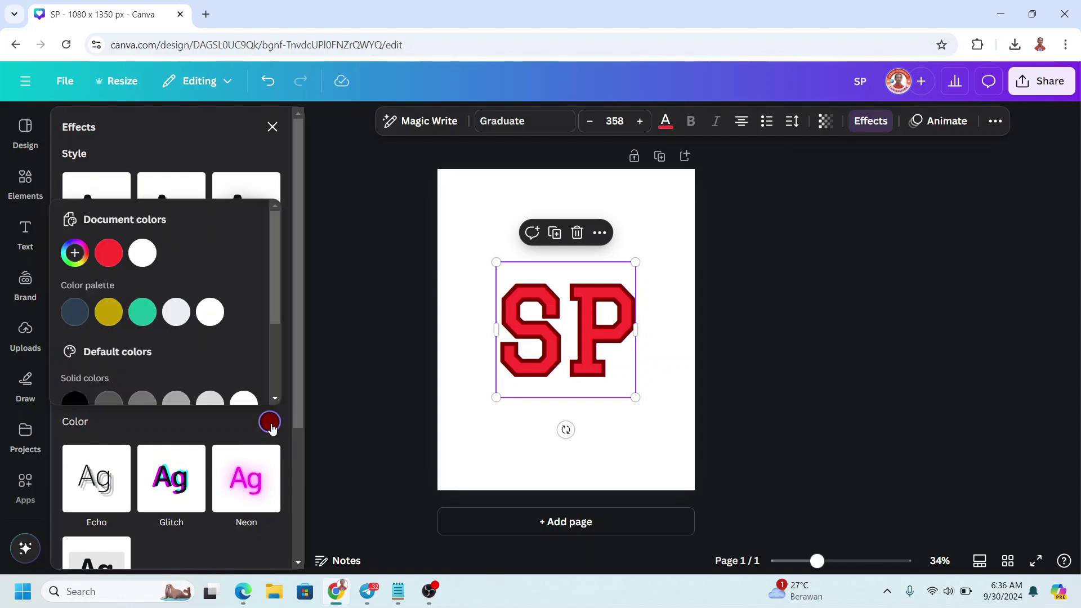
click(75, 253)
drag(80, 328, 76, 312)
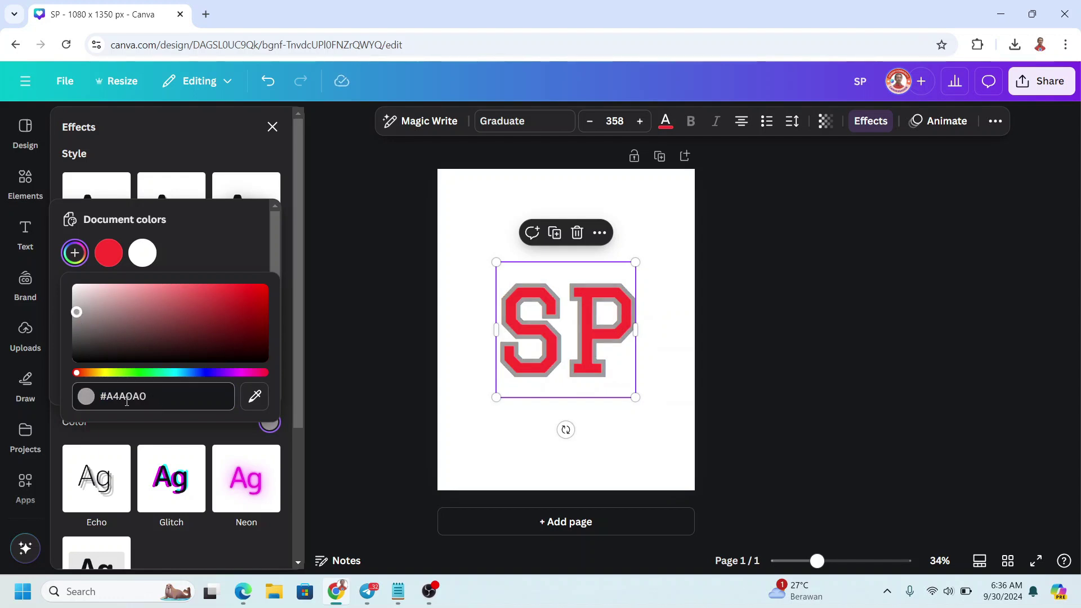
key(Escape)
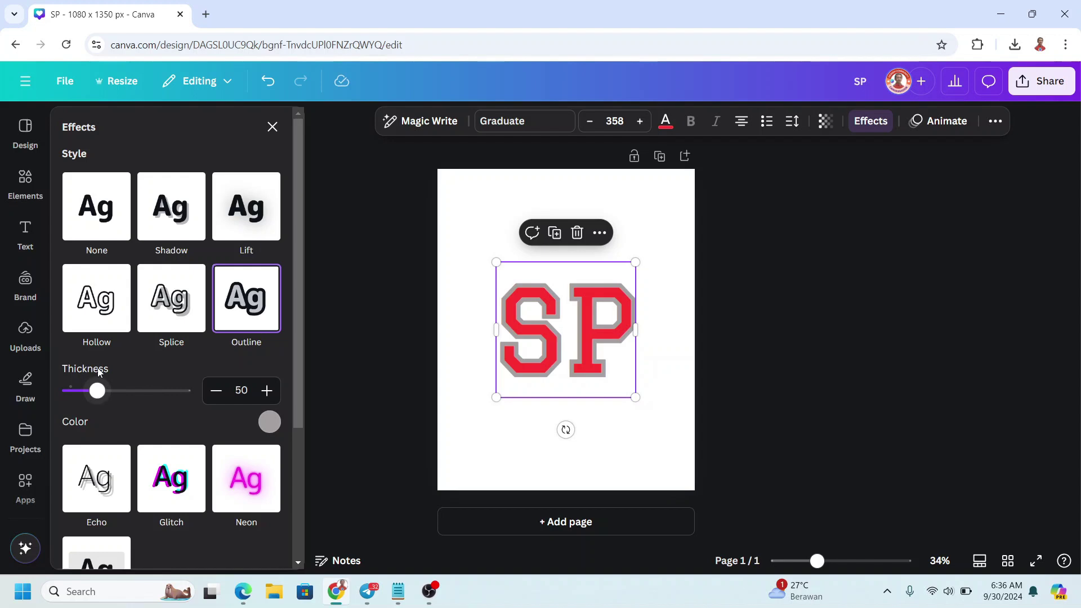
click(243, 390)
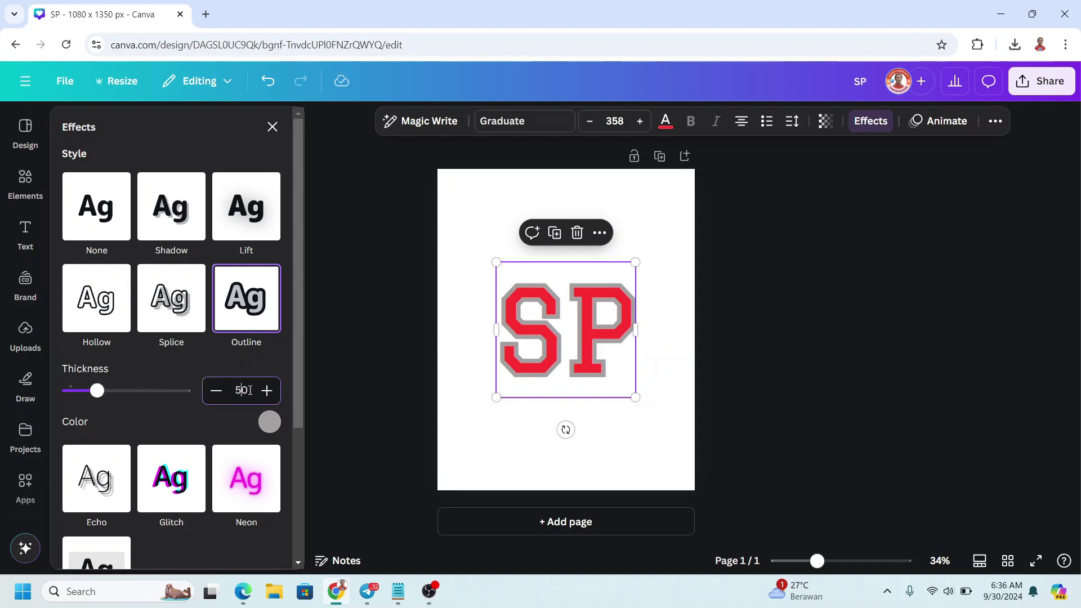
text(32)
key(Return)
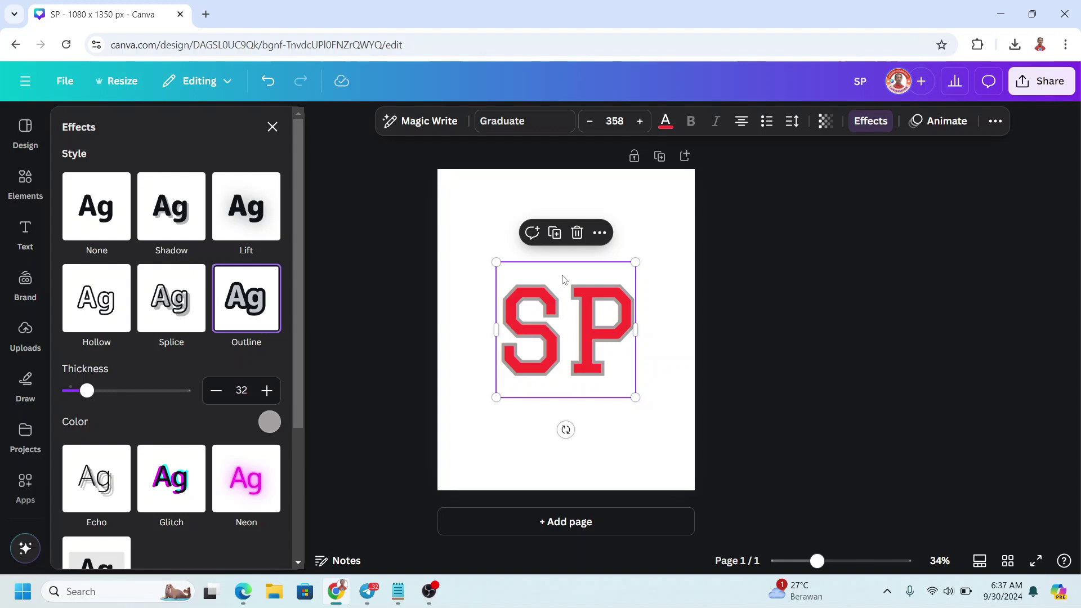
Re-centre the SP text and reduce the outline thickness to 8
drag(596, 323, 599, 328)
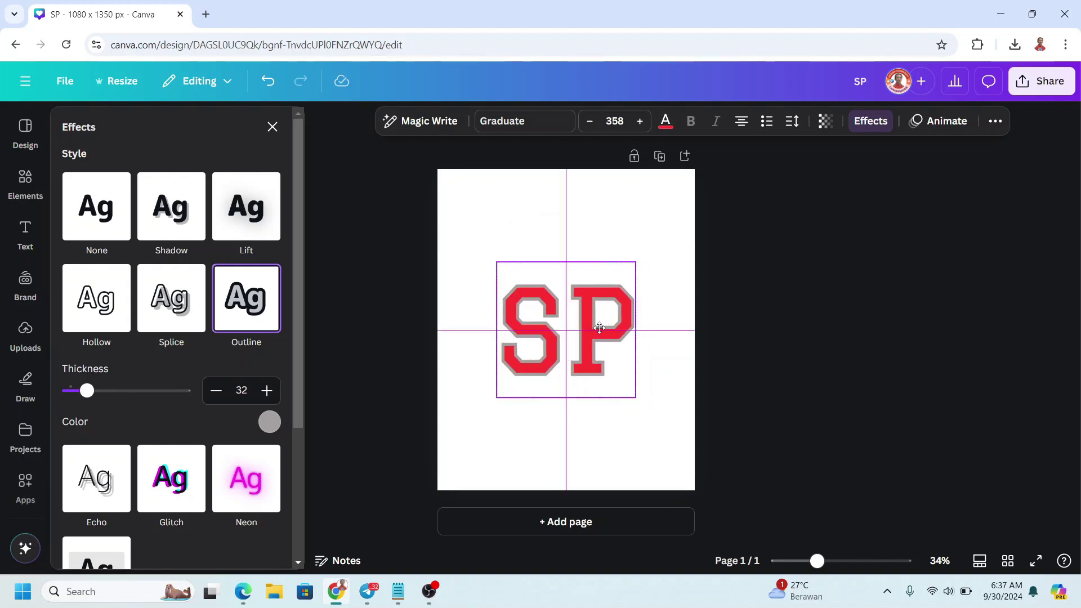
drag(598, 328, 597, 324)
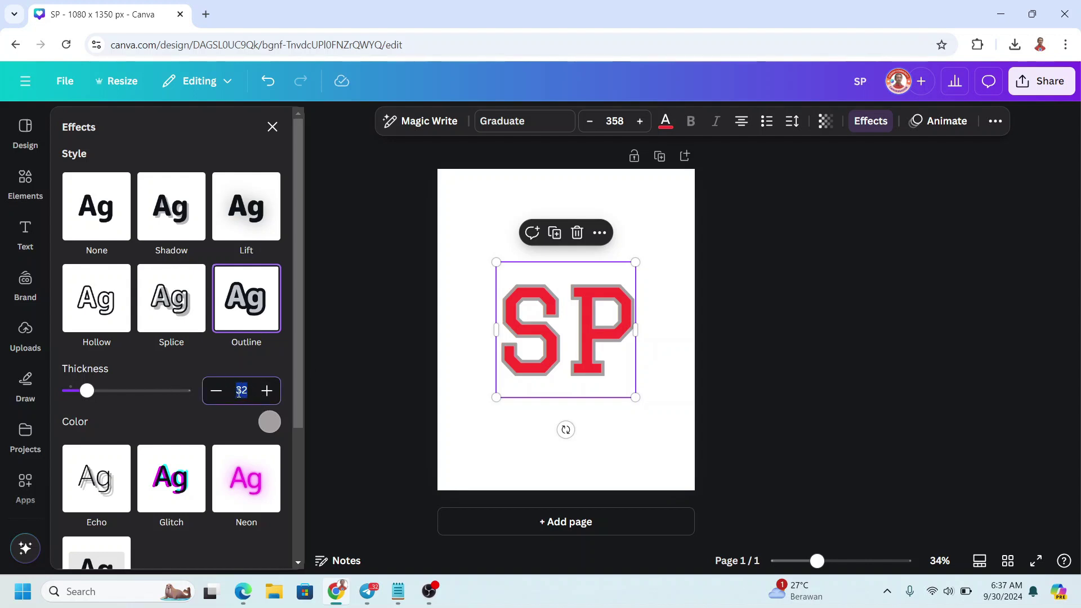
text(8)
Change the outline colour to white #ffffff and deselect the text
click(264, 419)
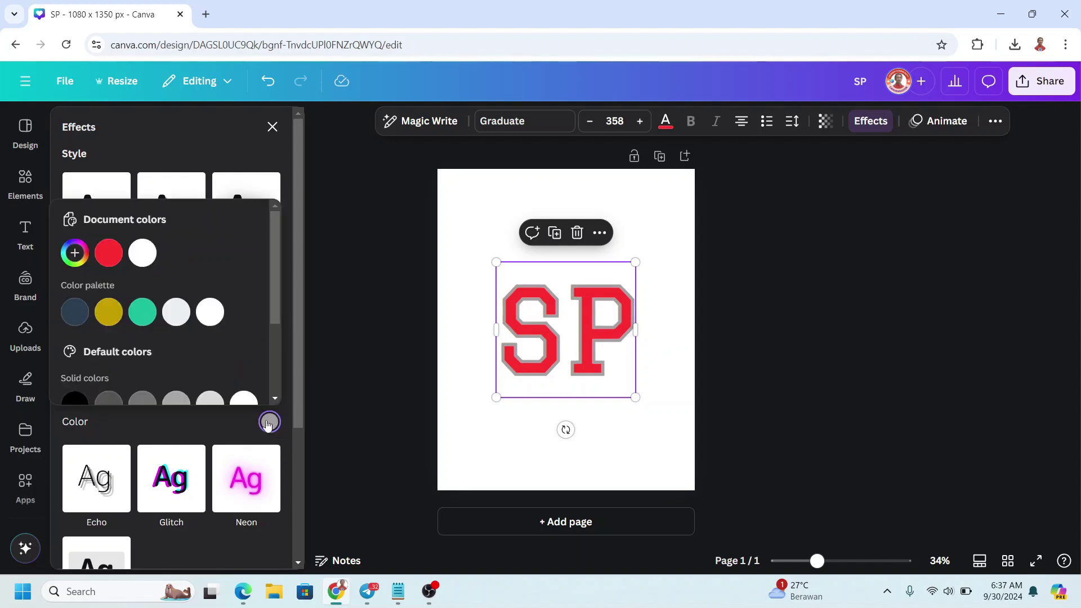
click(216, 319)
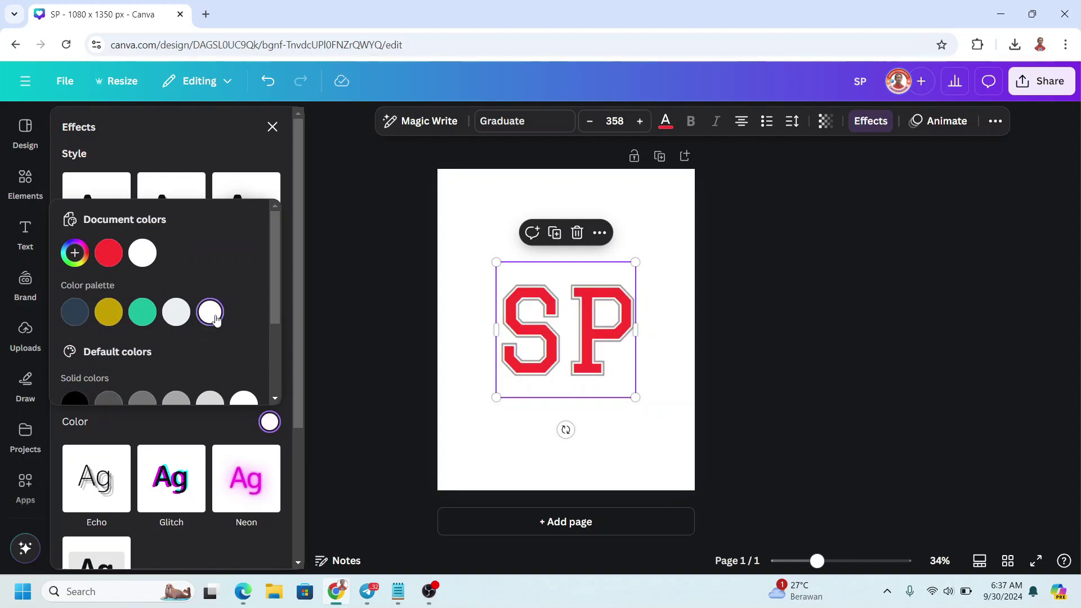
scroll(216, 320, down, 1)
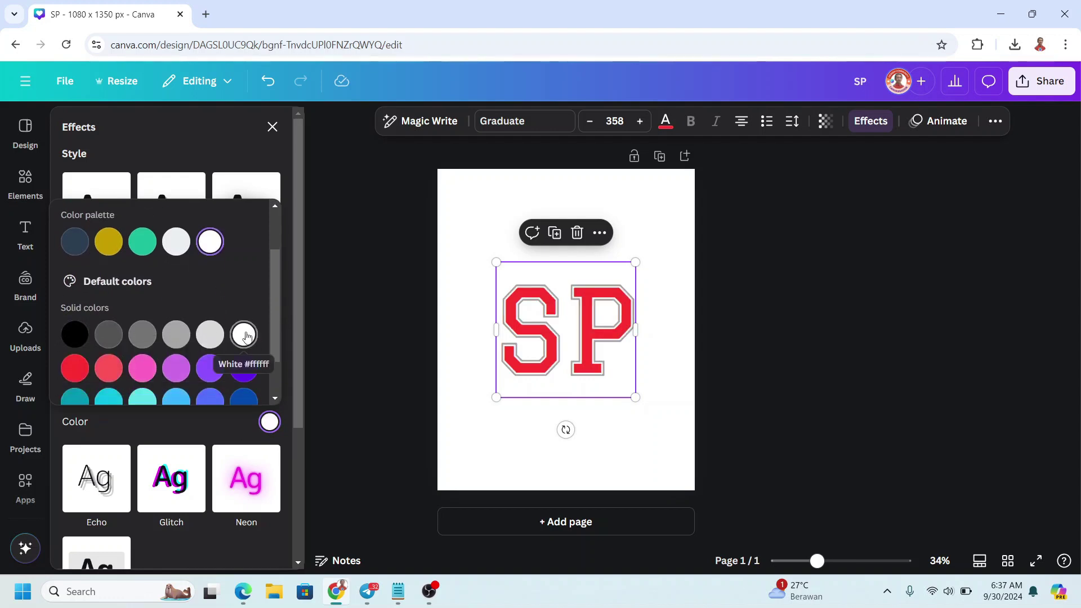
click(244, 335)
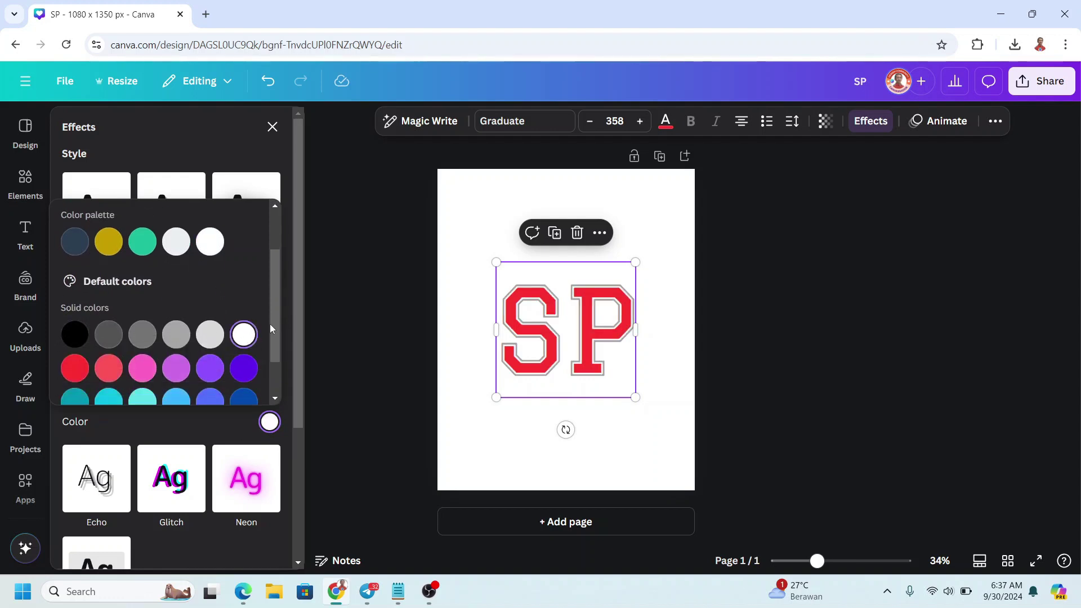
click(655, 228)
click(656, 241)
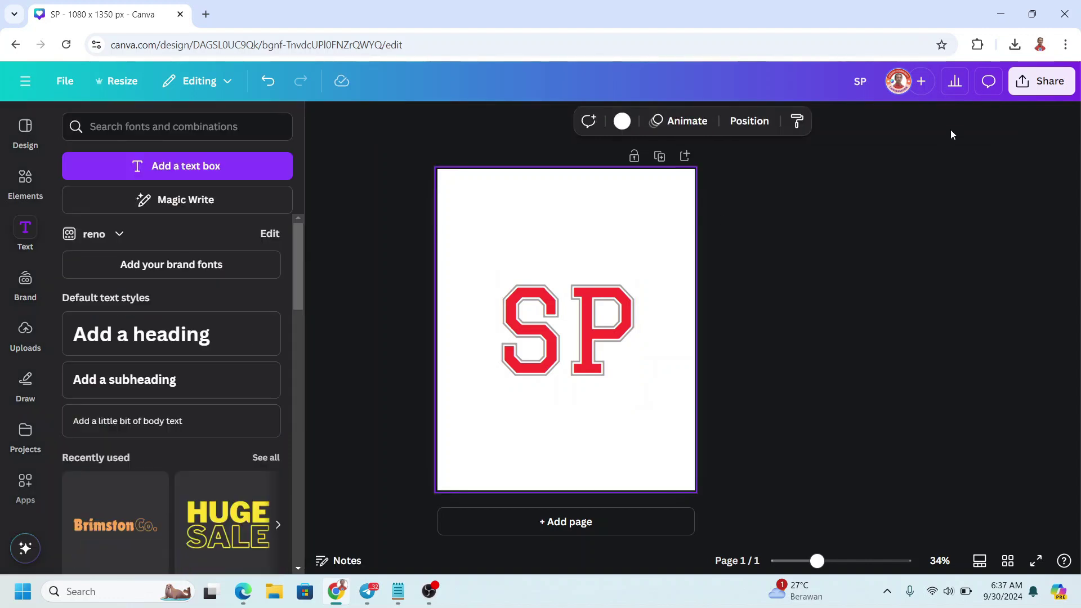
Download the design as a PNG (SP.png) and add a blank second page
click(1041, 82)
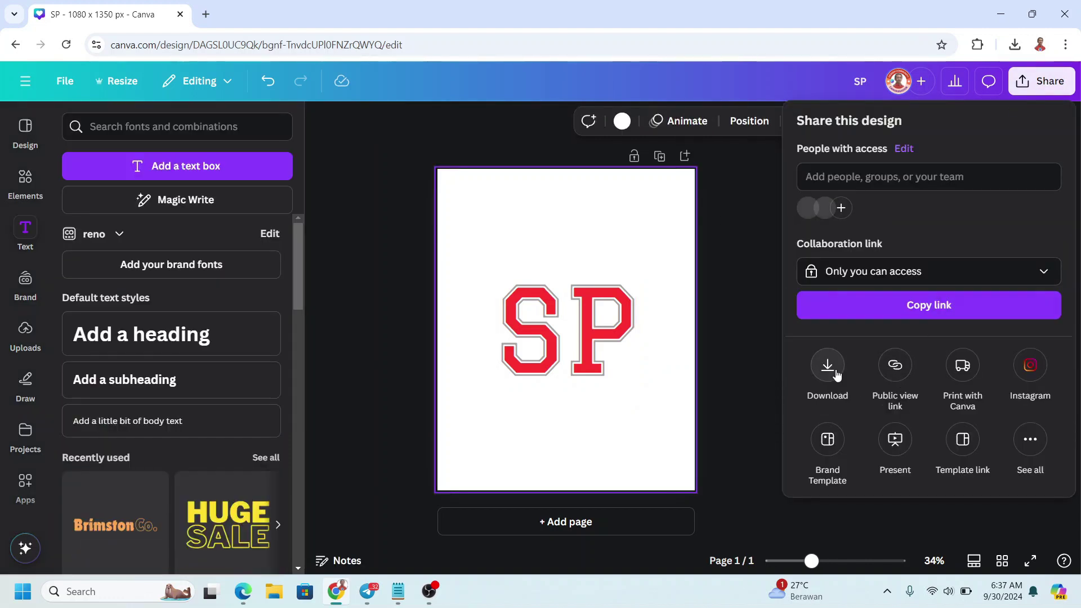
click(837, 375)
click(924, 397)
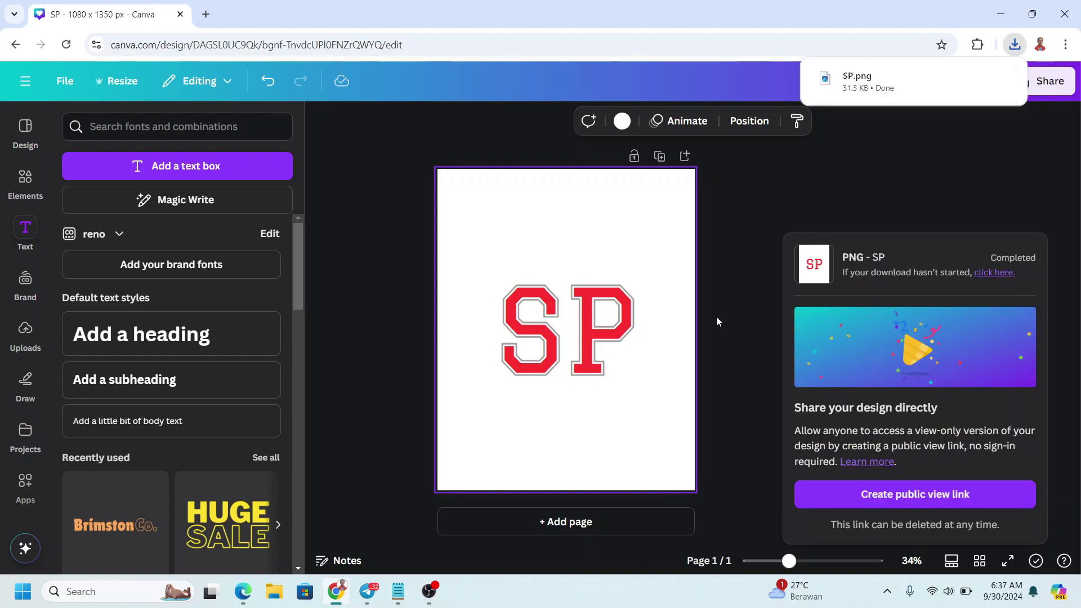
click(596, 522)
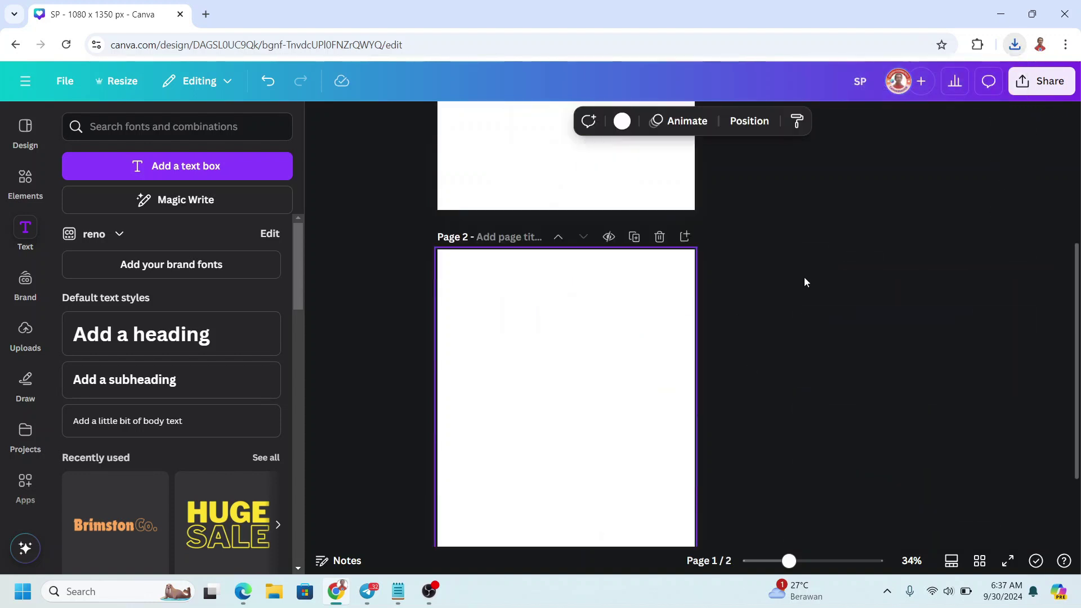
Drag the downloaded SP.png from Chrome's downloads onto page 2
click(1013, 45)
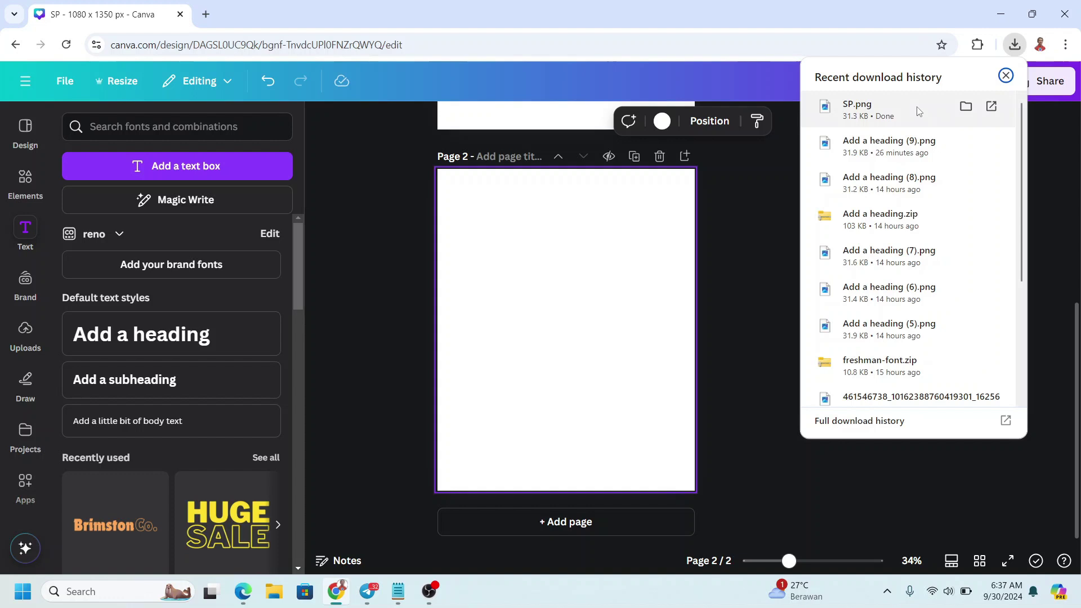
drag(554, 353, 552, 355)
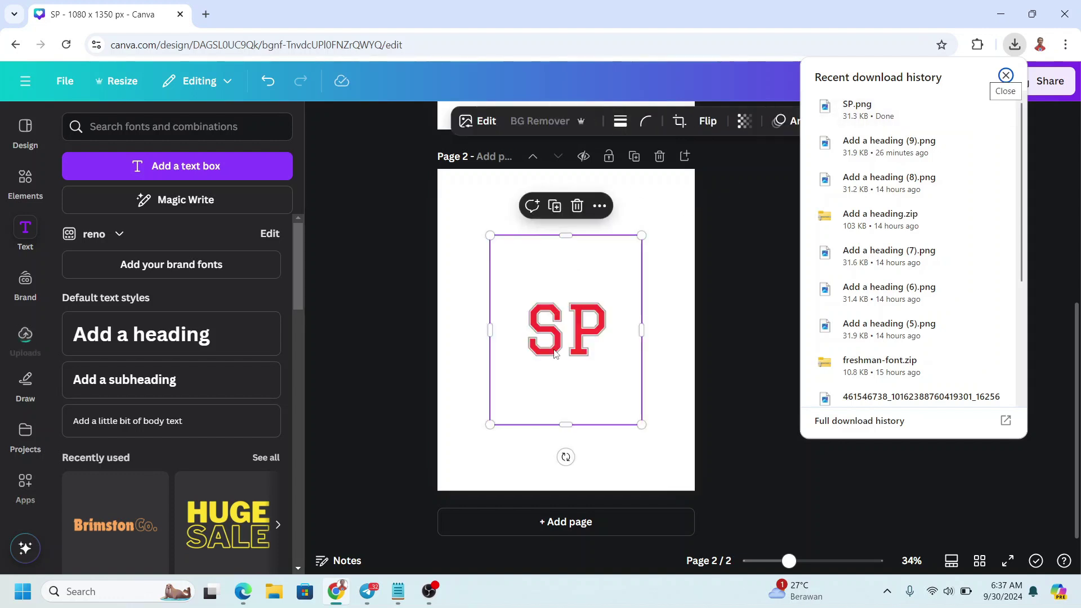
click(675, 200)
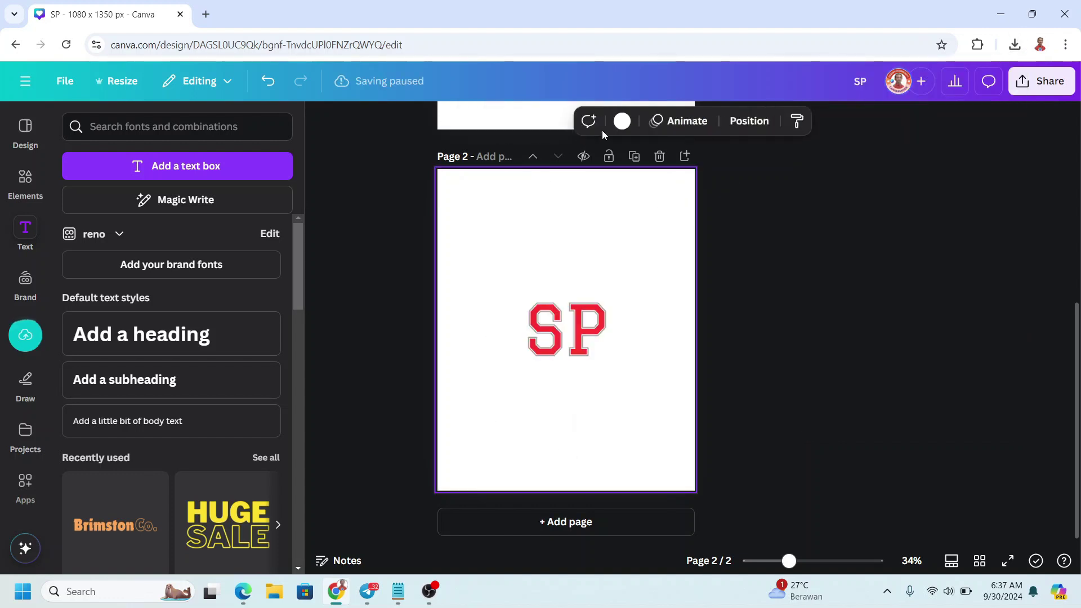
Set page 2's background colour to teal
click(621, 121)
click(153, 329)
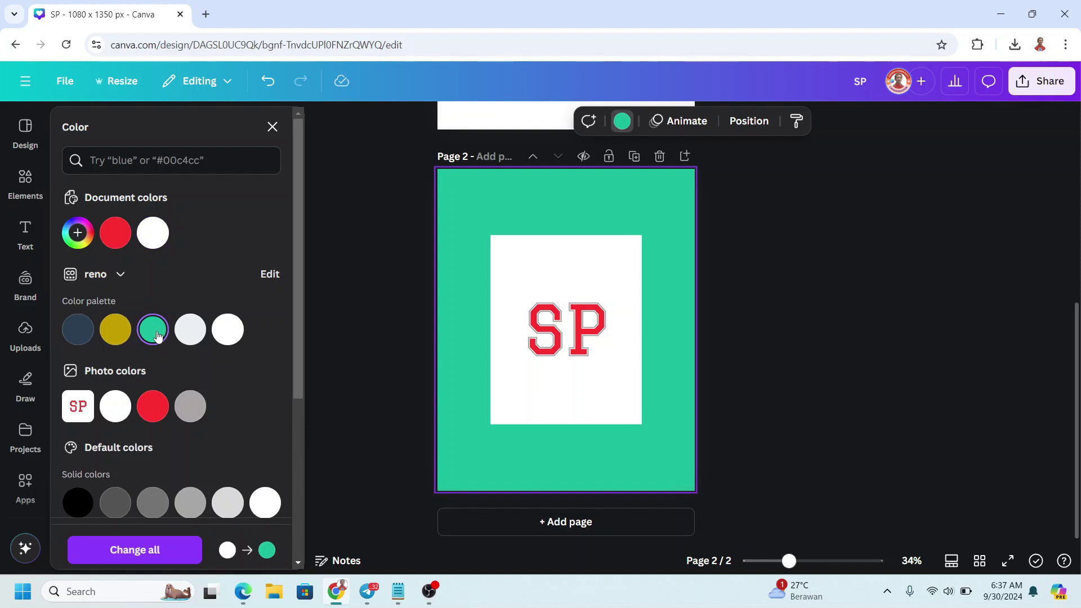
click(602, 391)
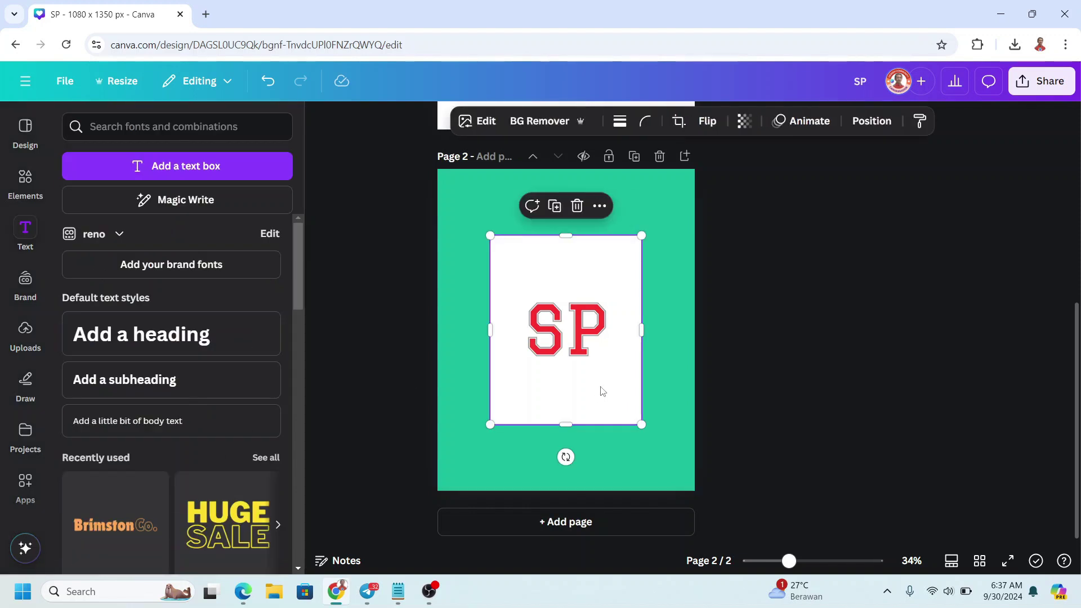
Remove the SP image's background, enlarge it, and crop it tightly around the letters
click(551, 122)
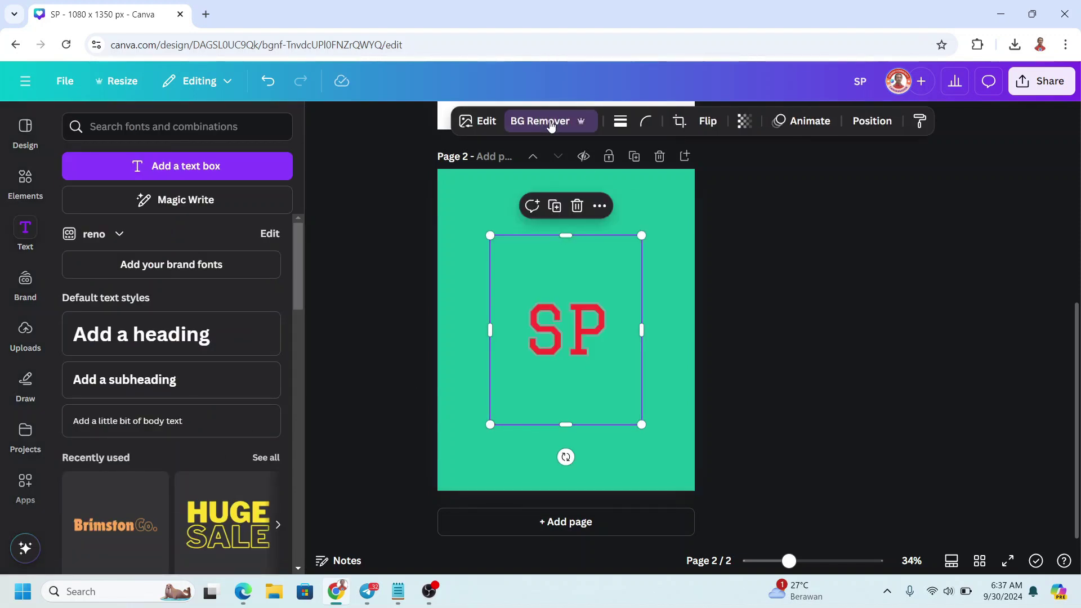
drag(641, 424, 694, 490)
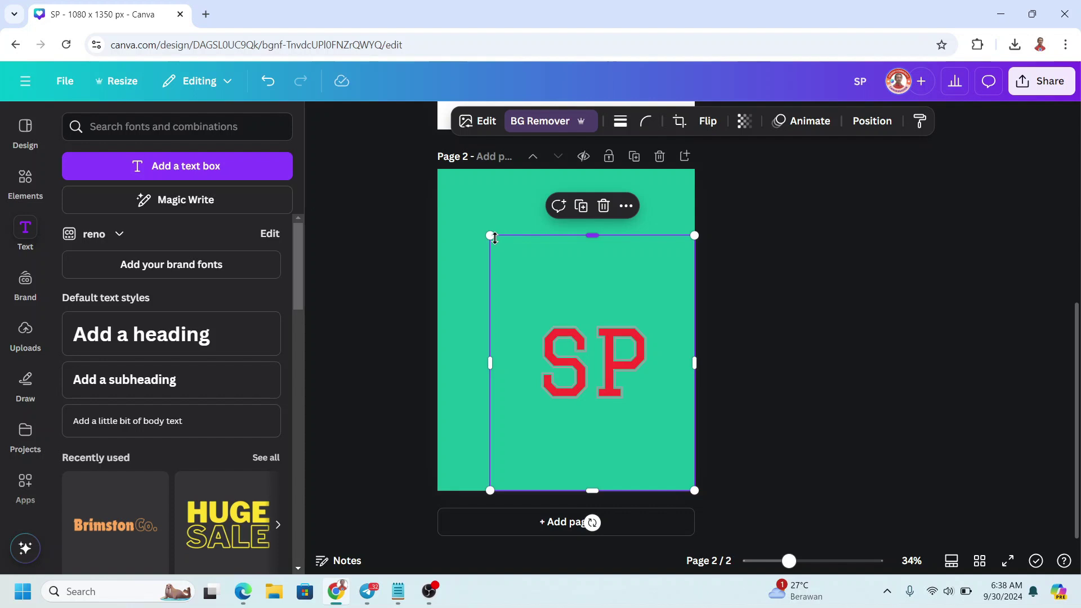
drag(488, 235, 437, 169)
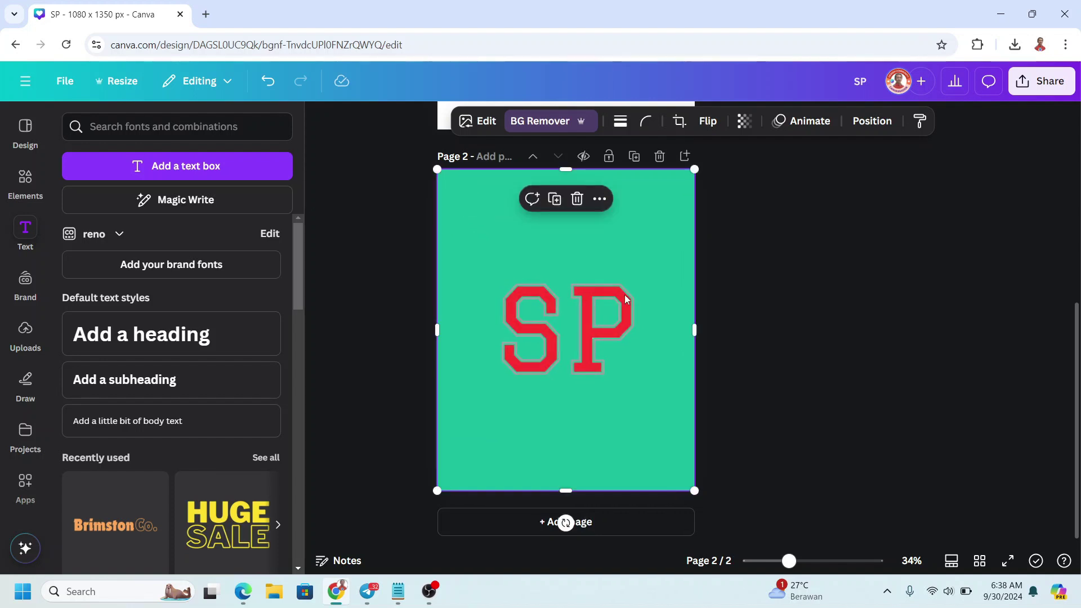
drag(665, 329, 642, 330)
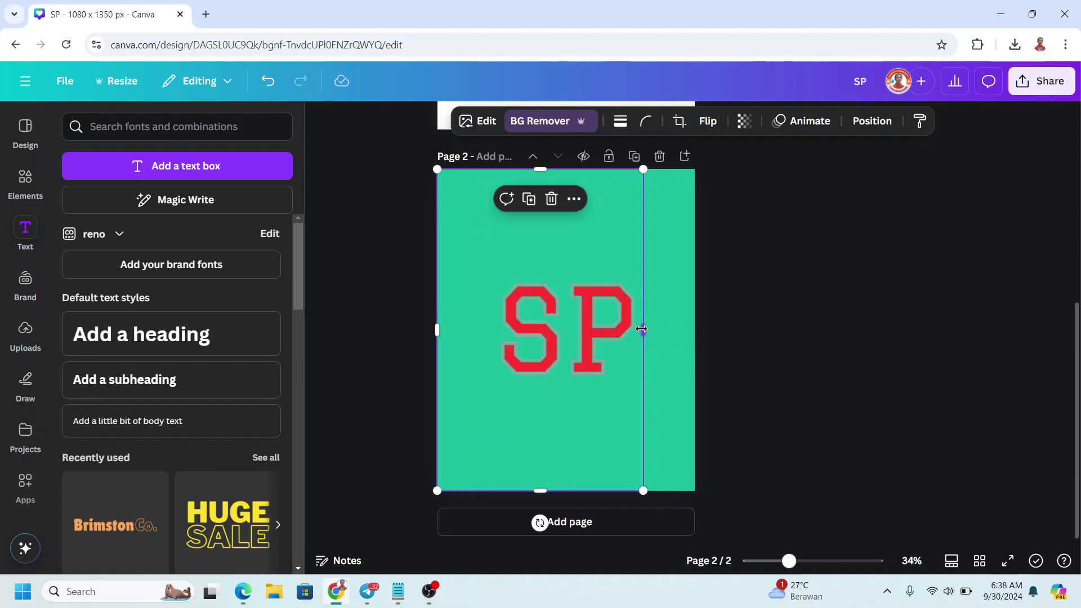
drag(437, 330, 494, 330)
drag(579, 490, 579, 388)
drag(568, 168, 569, 280)
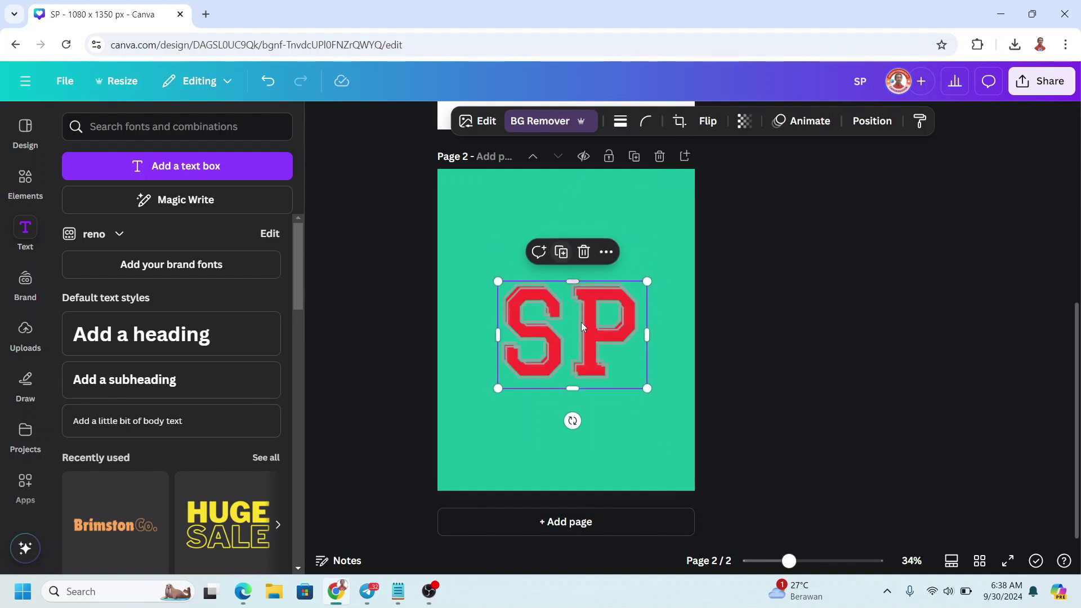
Duplicate the image and crop the copy down to just the P
click(561, 252)
drag(532, 332, 564, 335)
click(585, 337)
Crop the original down to the S and move the P down-left to overlap it
click(661, 426)
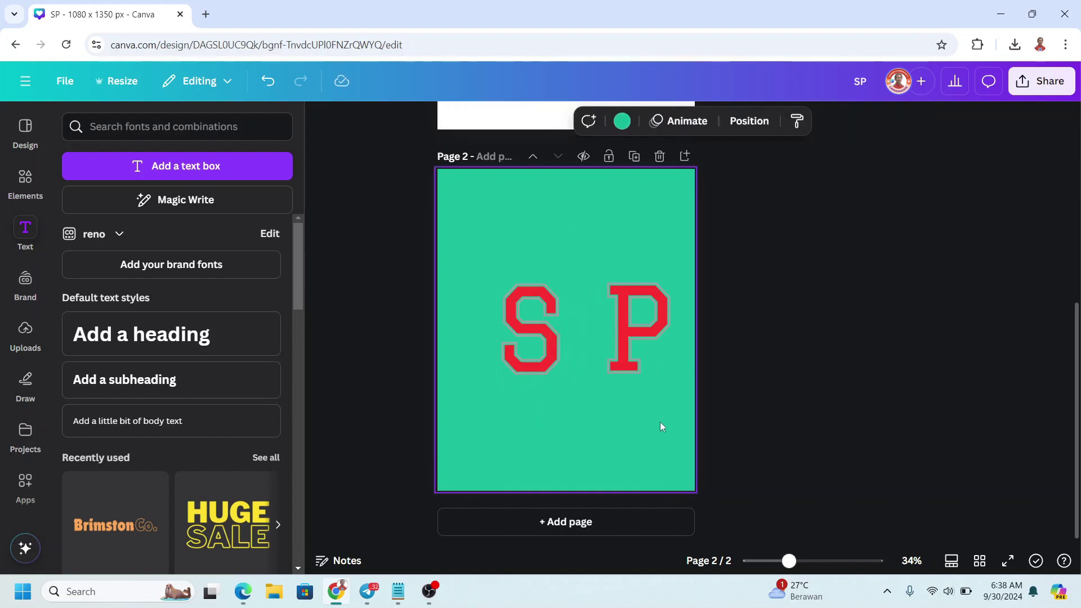
click(639, 332)
scroll(638, 332, up, 5)
drag(735, 350, 573, 455)
Change the page background to light grey #CFD0D0
click(773, 327)
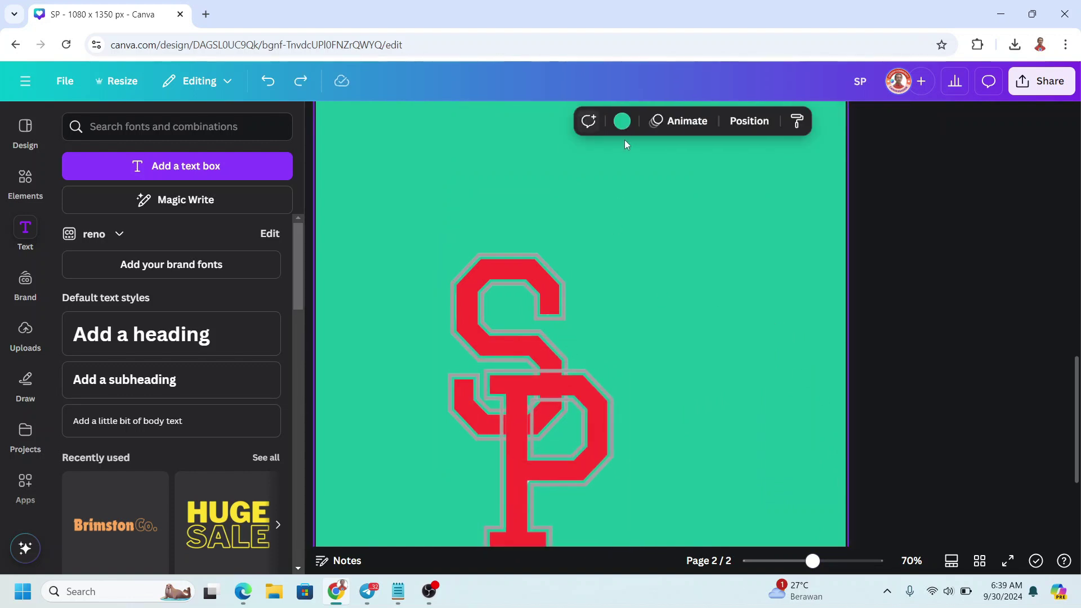
click(622, 121)
click(90, 237)
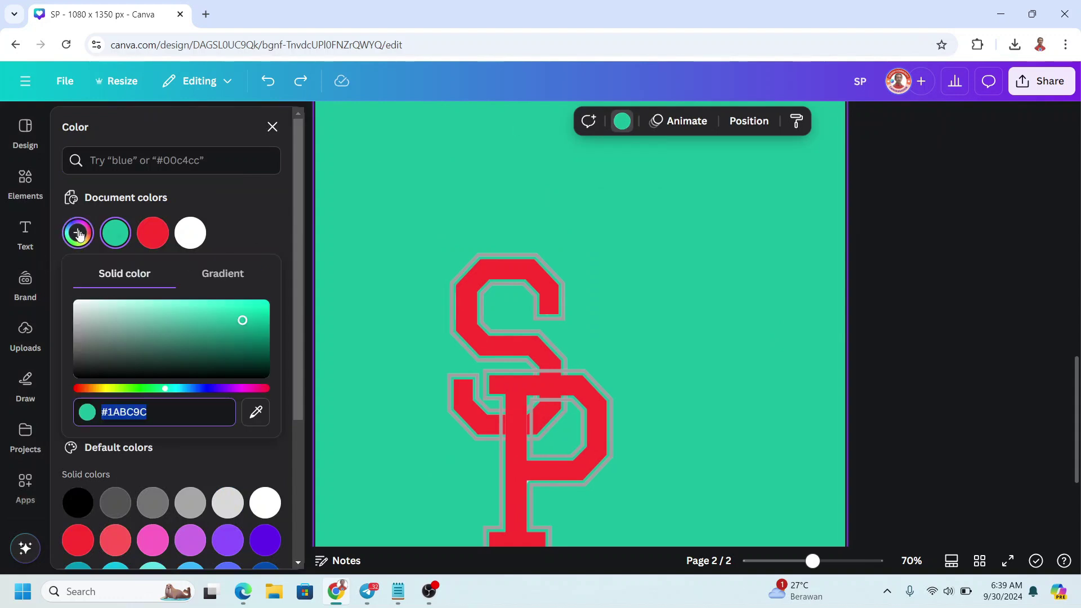
click(76, 317)
click(568, 296)
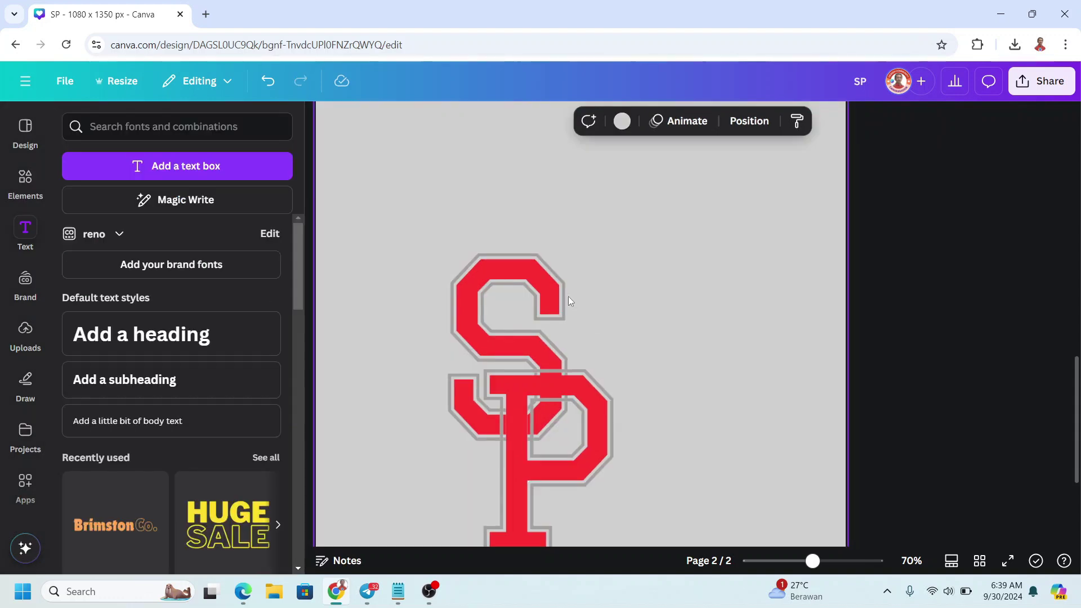
click(513, 282)
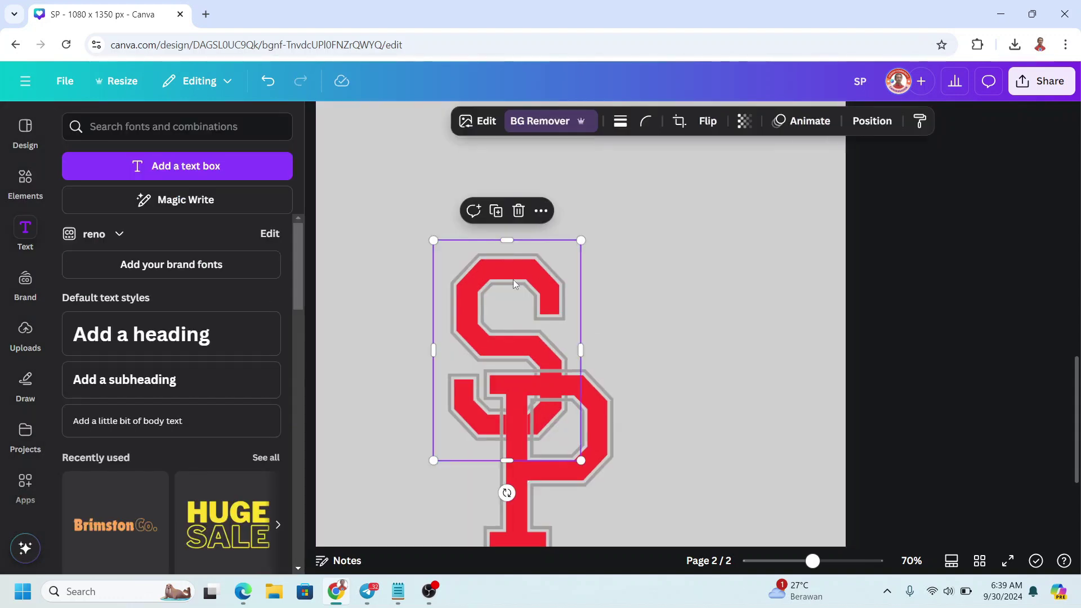
Duplicate the S, place the copy over the original, and trim its right side to about 199×449
drag(513, 282, 518, 282)
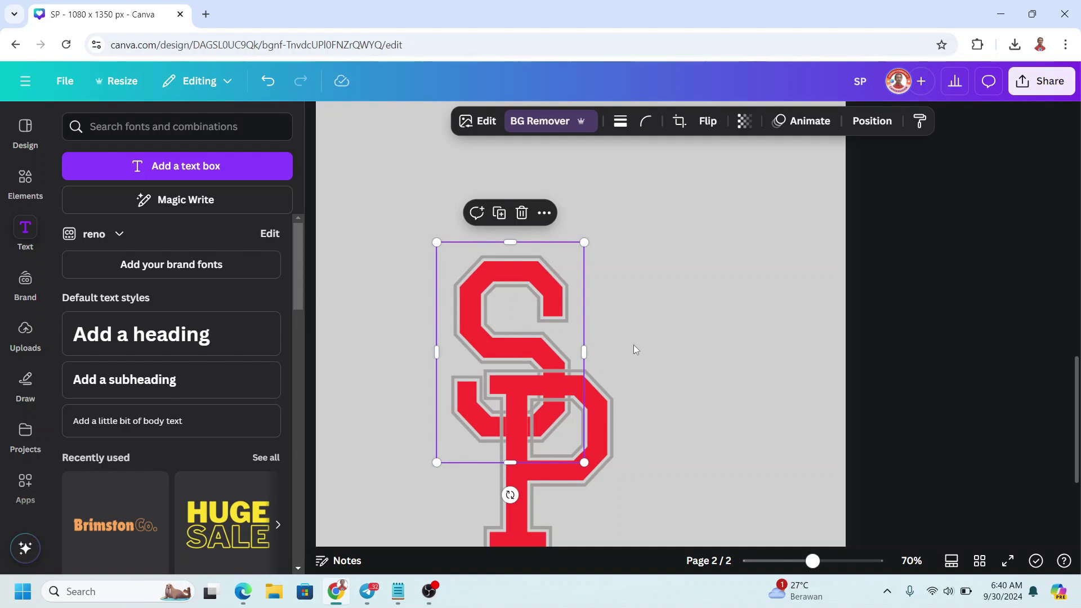
click(499, 215)
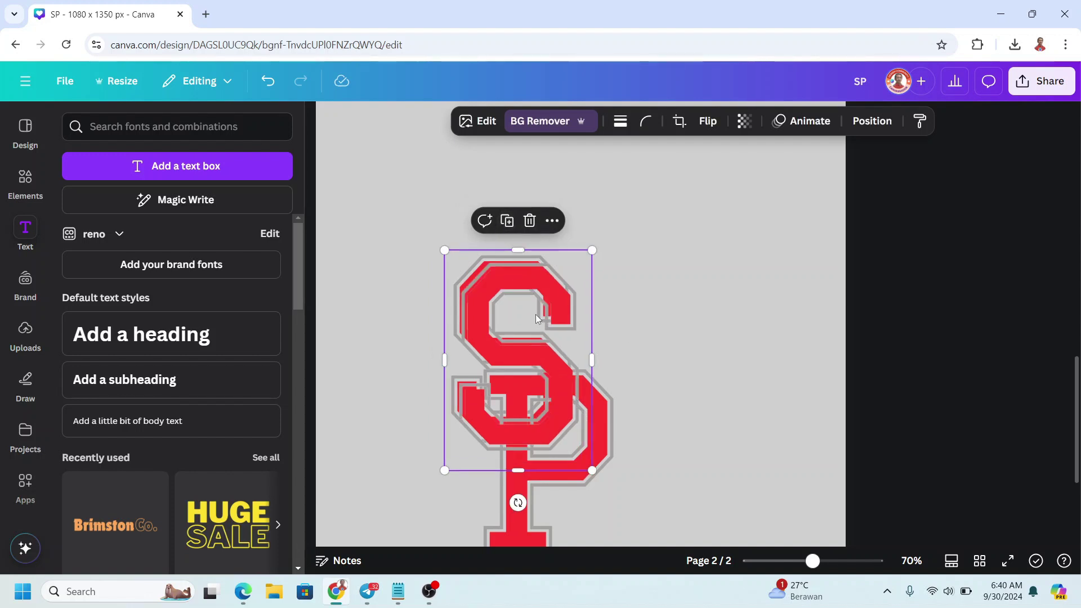
drag(540, 316, 531, 308)
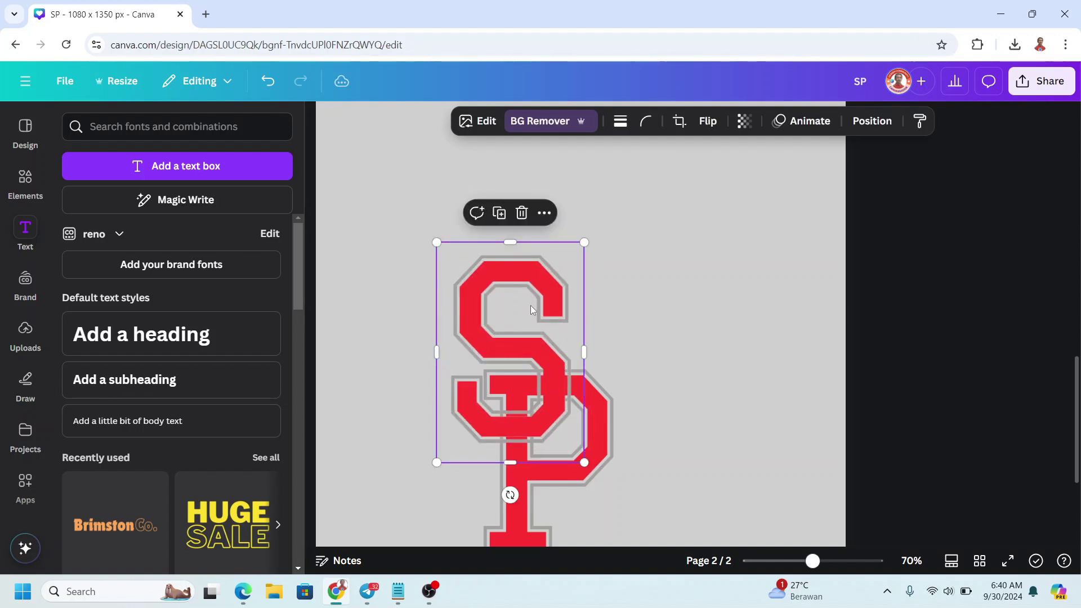
drag(584, 353, 537, 363)
Add the first 'grunge' texture from Elements over the SP logo
shift+click(482, 494)
scroll(625, 410, down, 3)
scroll(625, 410, down, 2)
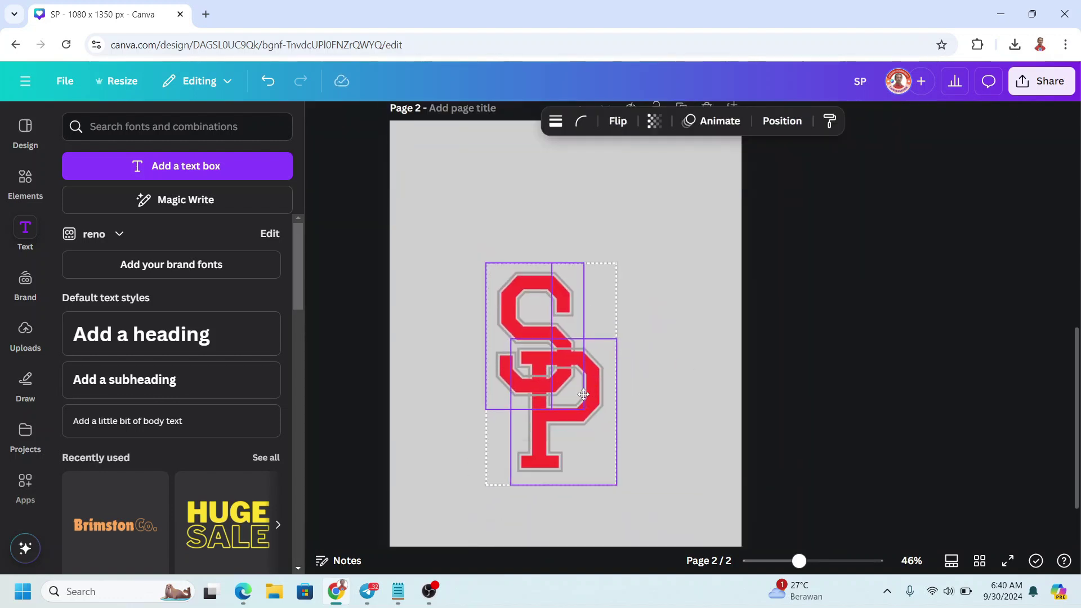
click(26, 181)
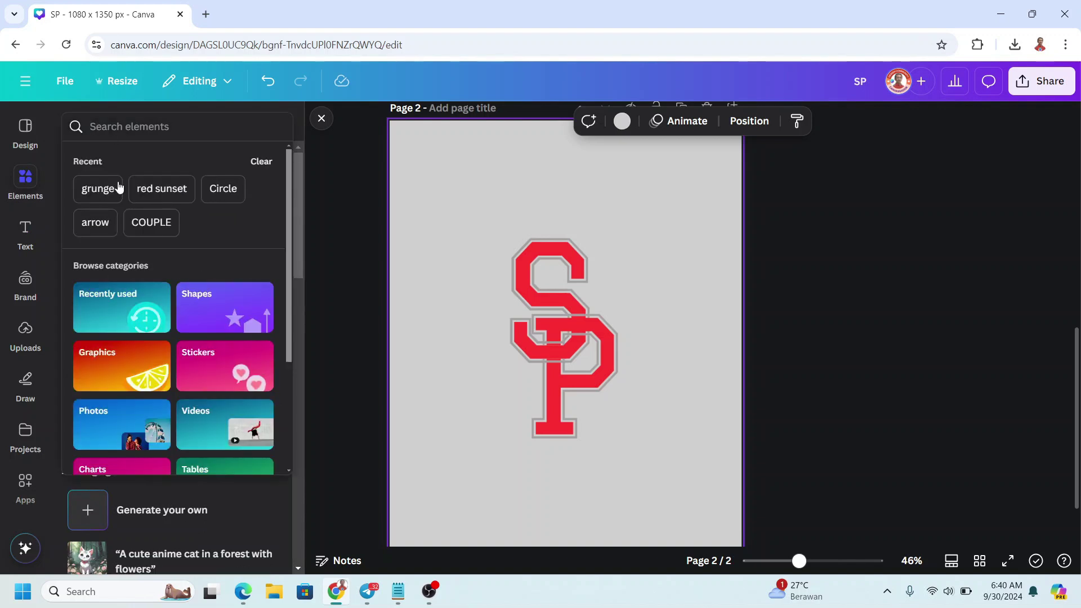
click(94, 193)
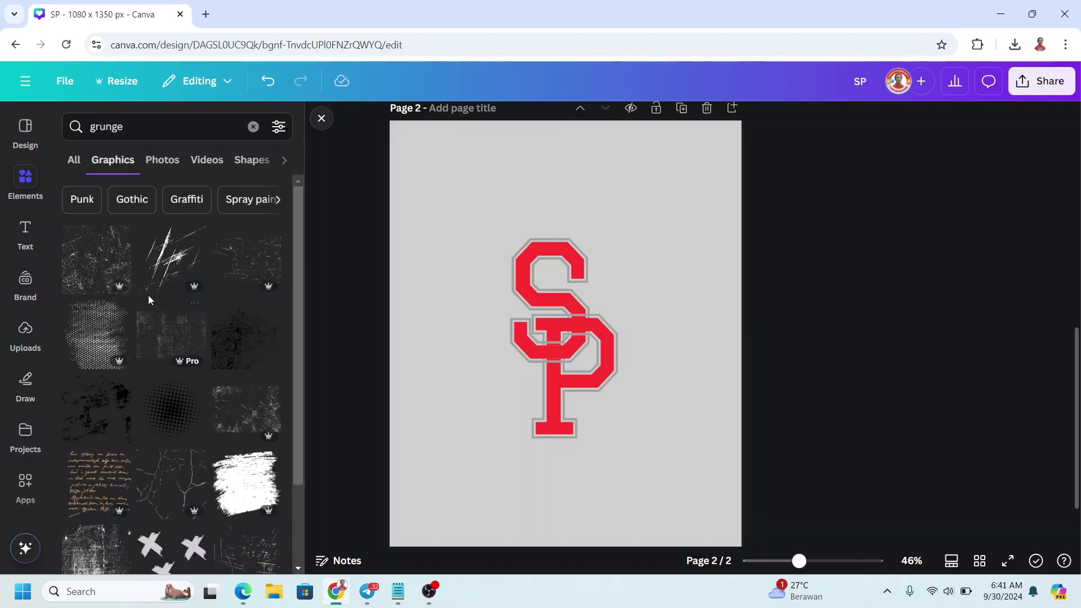
click(91, 267)
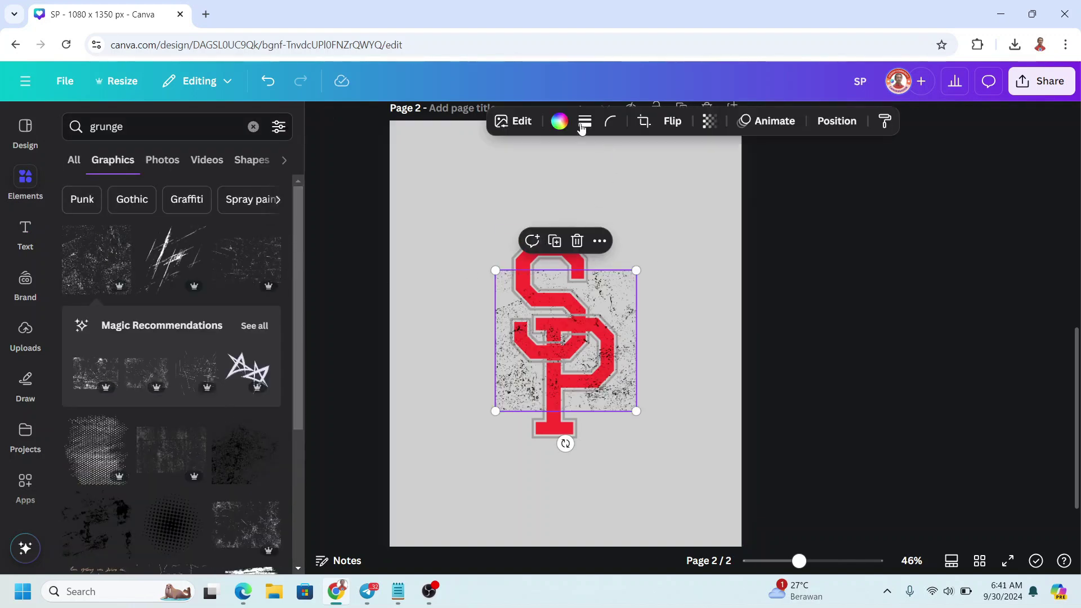
Colour the texture grey #cfd0d0, enlarge it, and centre it over the letters
click(559, 121)
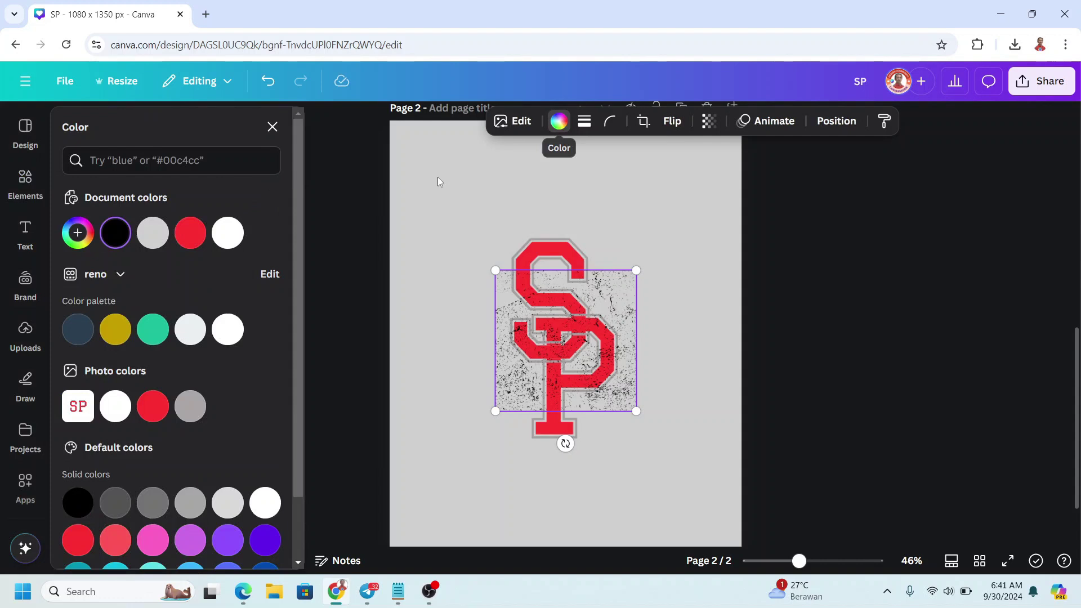
click(152, 234)
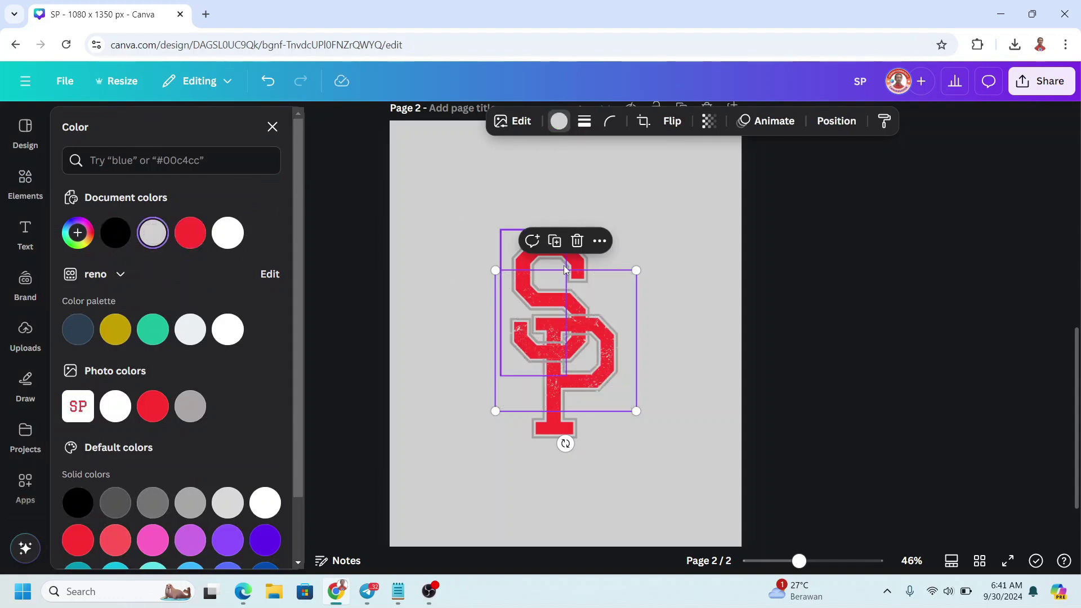
drag(635, 271, 677, 229)
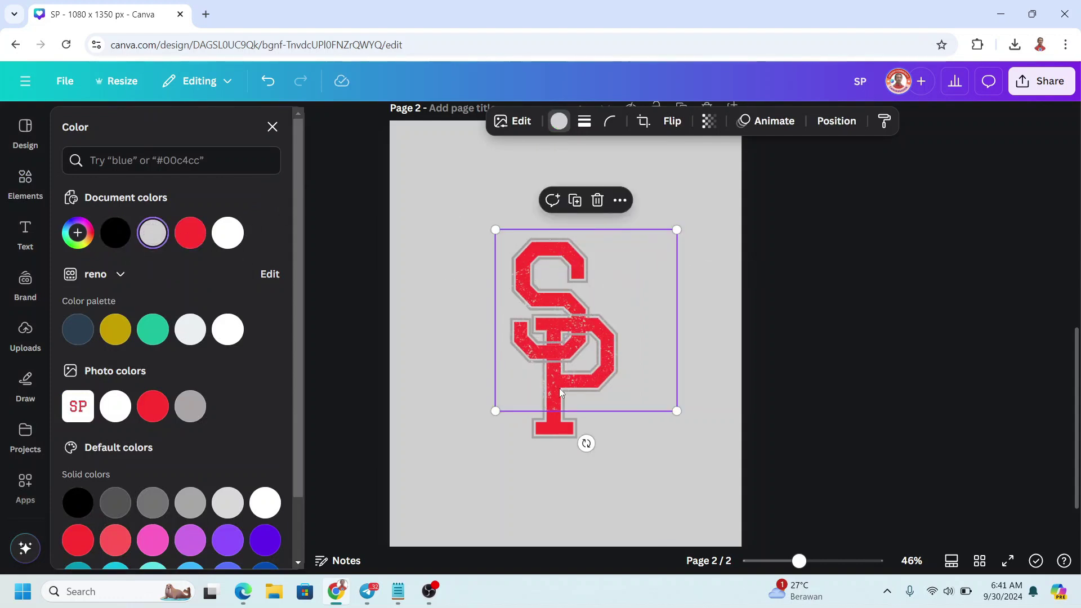
drag(491, 417, 424, 478)
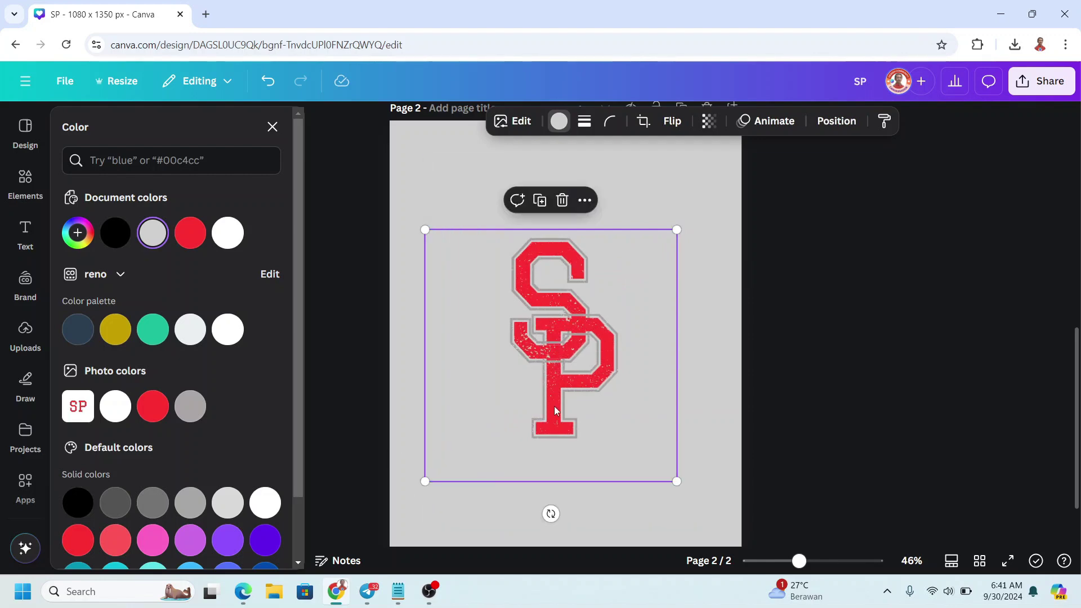
drag(554, 405, 600, 391)
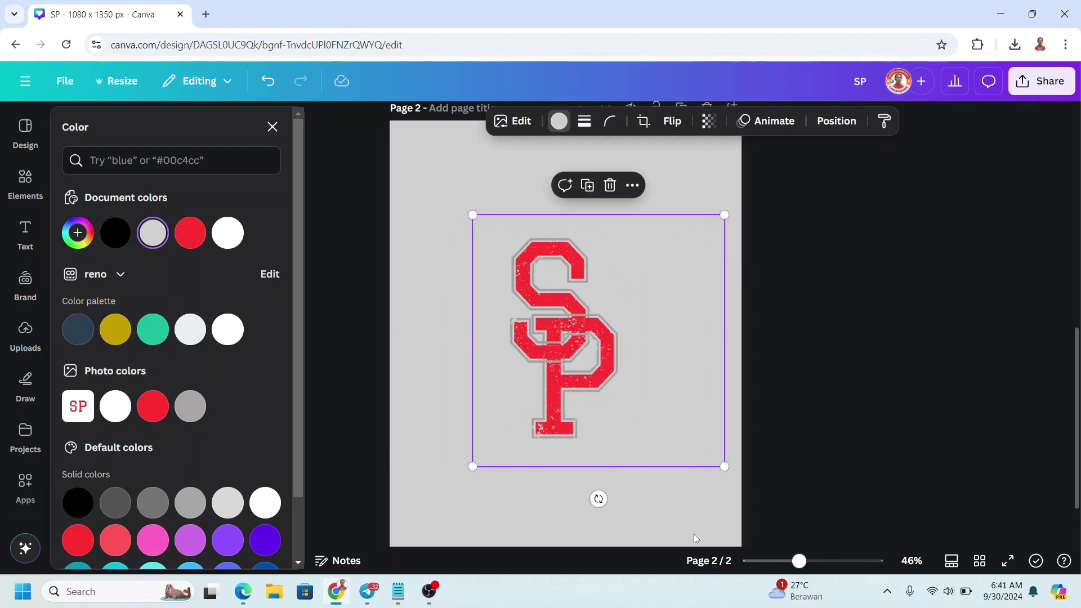